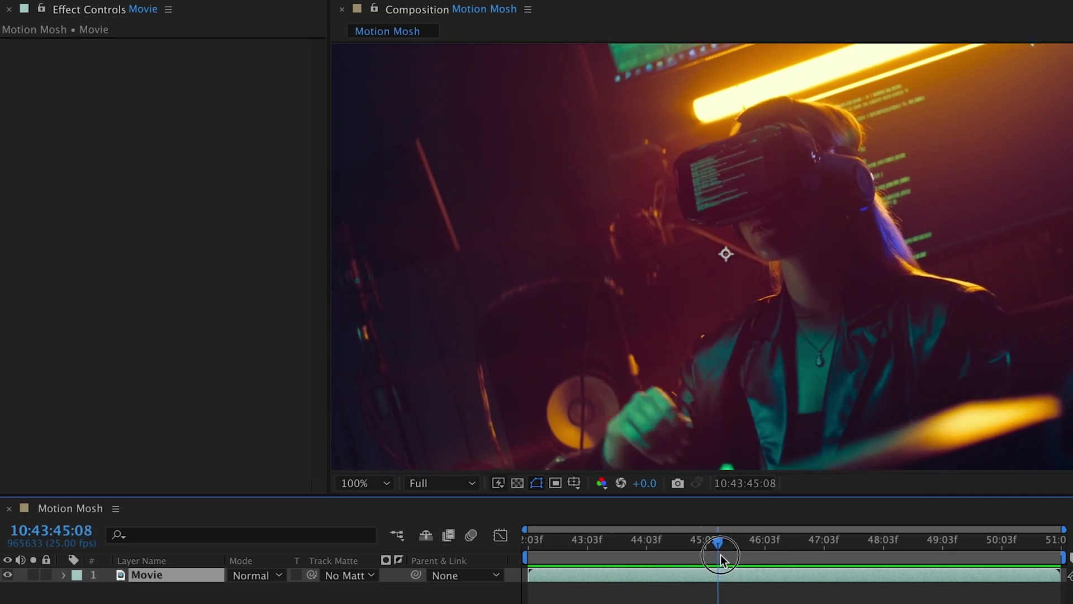
Apply Motion Mosh to the Movie layer and scrub nearby frames to preview the smeared hands
left_click_drag(719, 546, 862, 550)
right_click(135, 206)
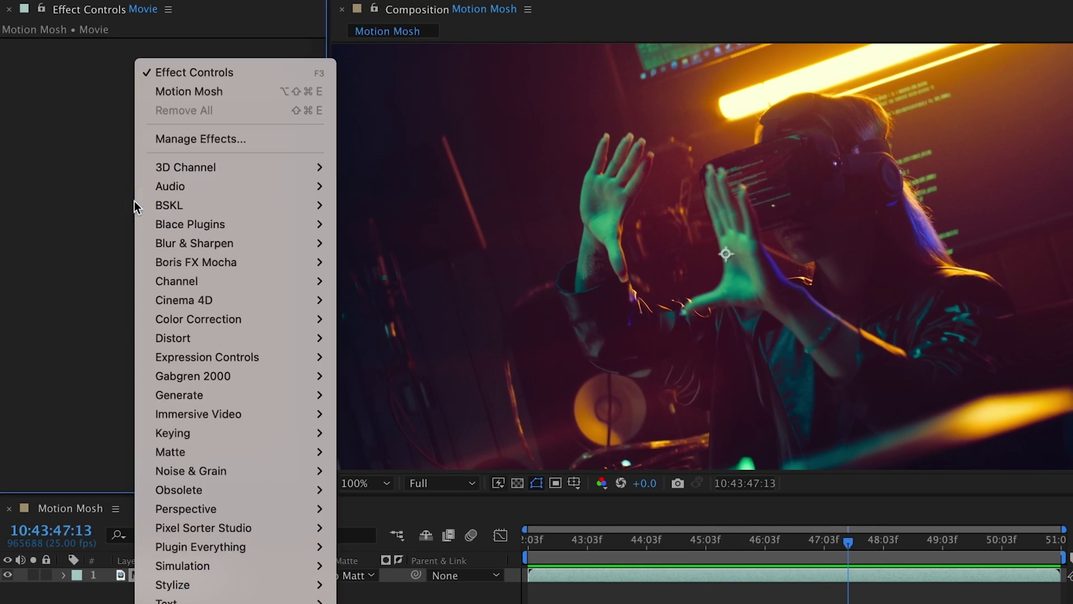
left_click(196, 98)
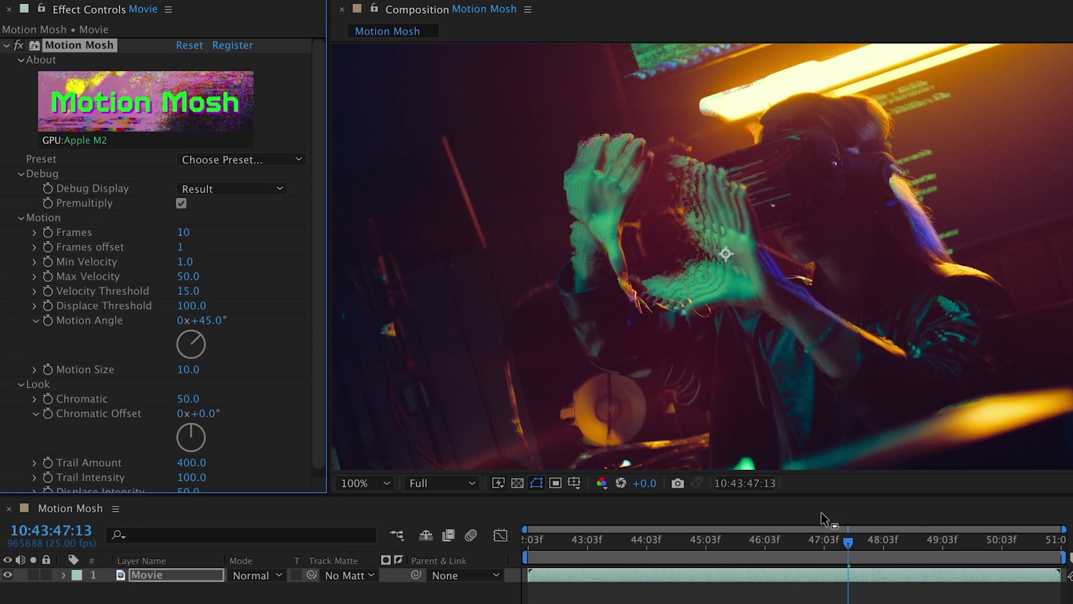
left_click_drag(797, 549, 856, 576)
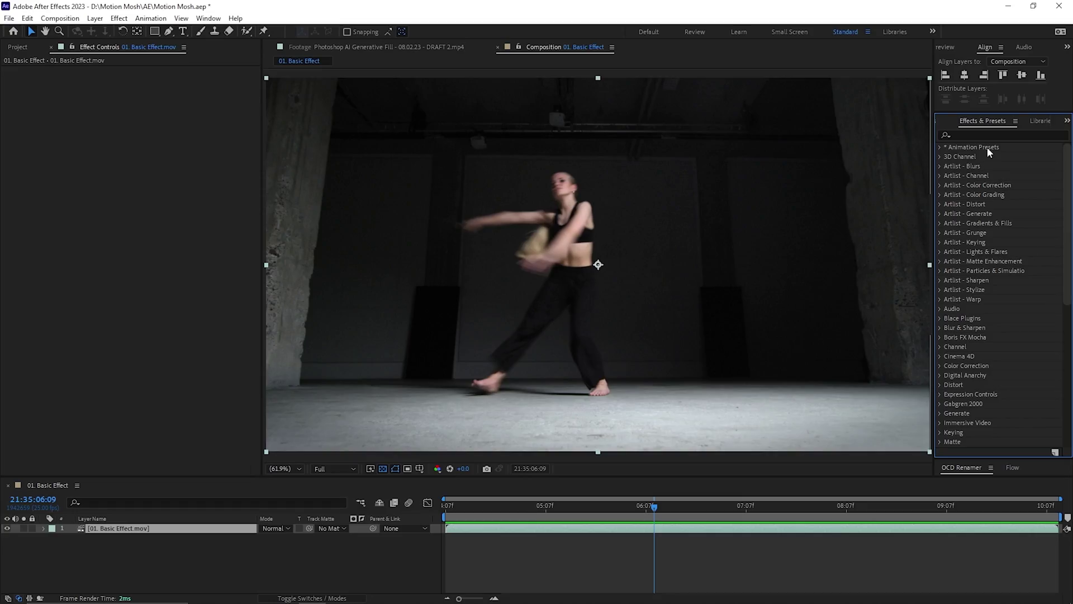
Search 'motion mosh' and drop the effect onto the dancer footage, dismissing the registration window
left_click(984, 134)
type("motion mosh")
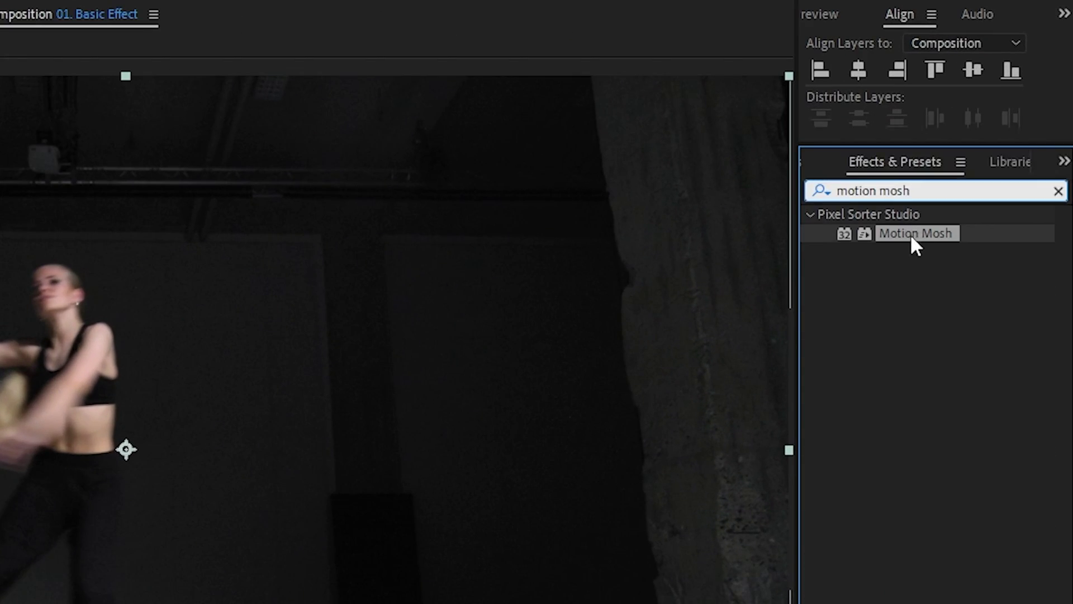
left_click_drag(910, 234, 352, 333)
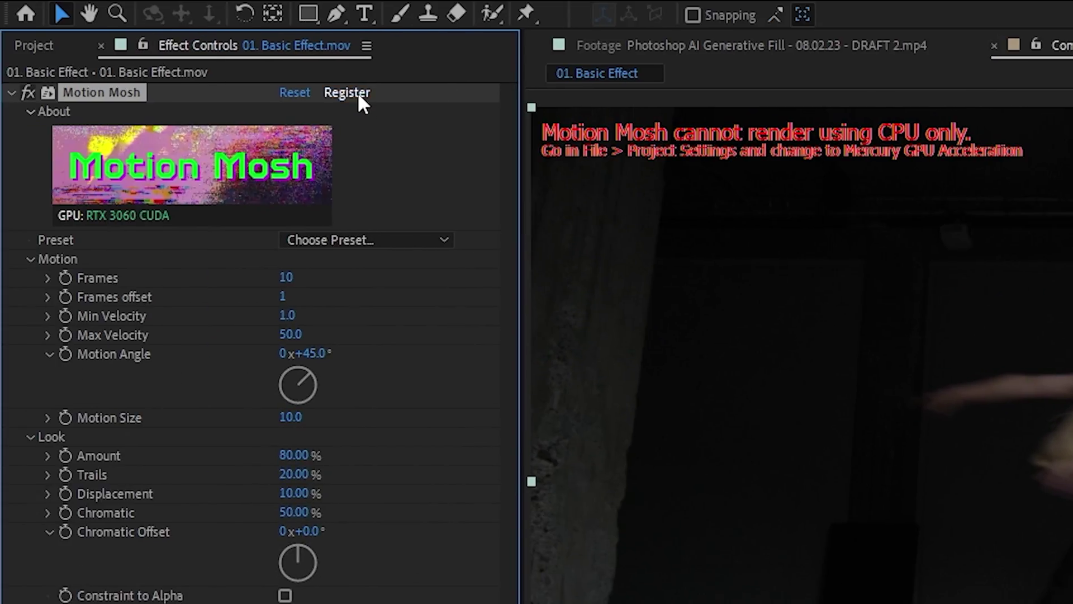
left_click(358, 93)
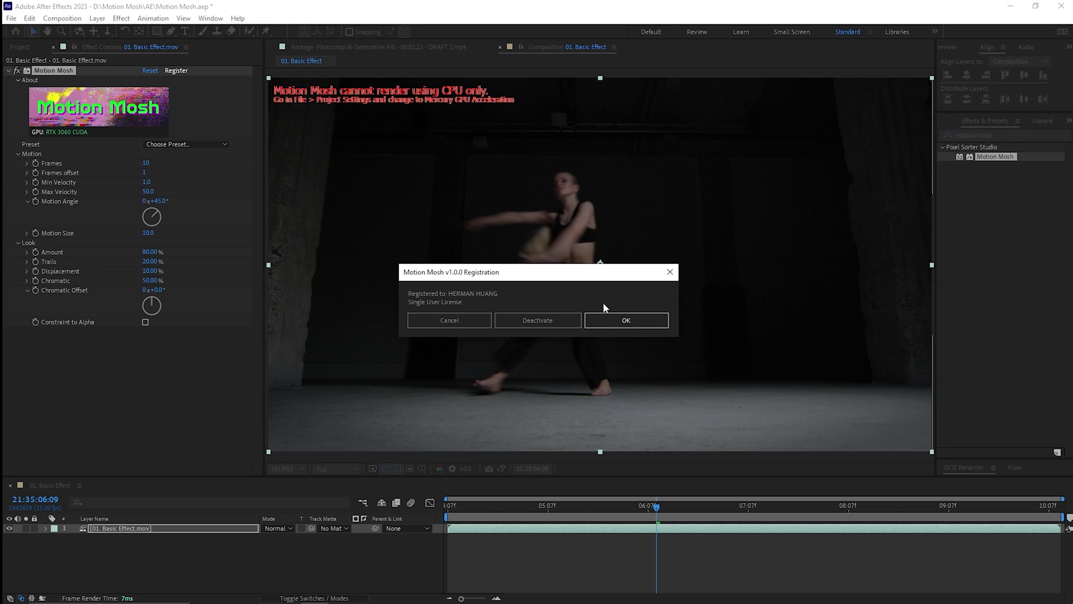
left_click(625, 322)
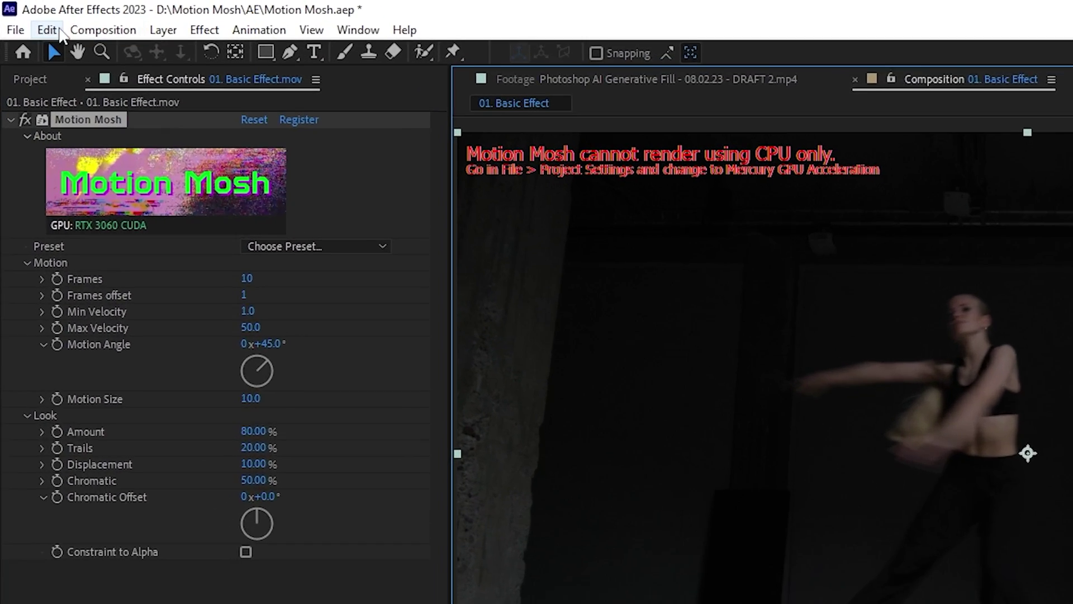
Set the project renderer to Mercury GPU Acceleration (CUDA) in Project Settings
left_click(11, 18)
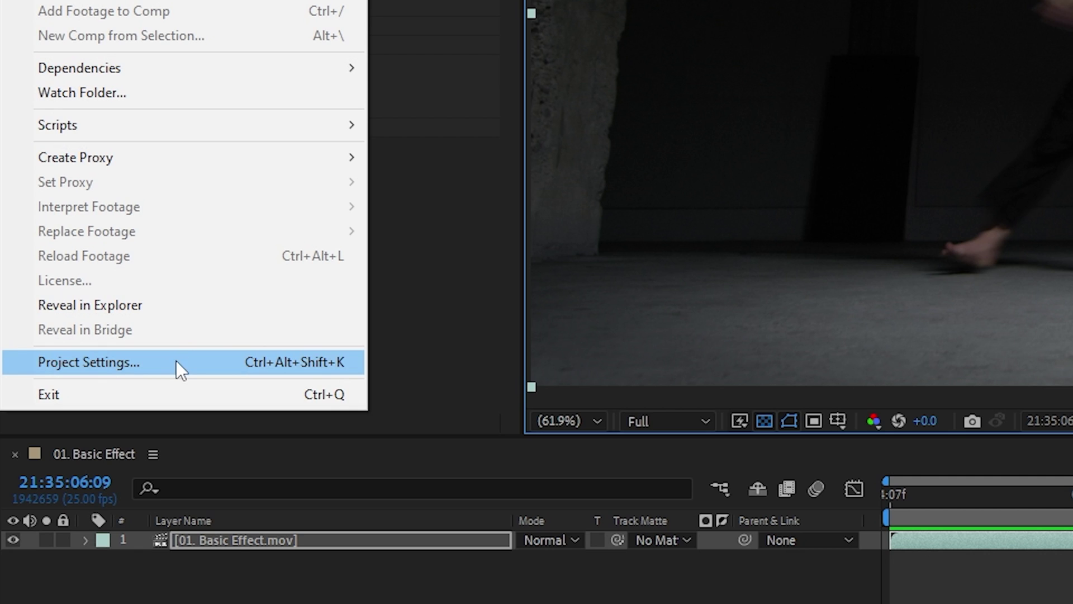
left_click(176, 362)
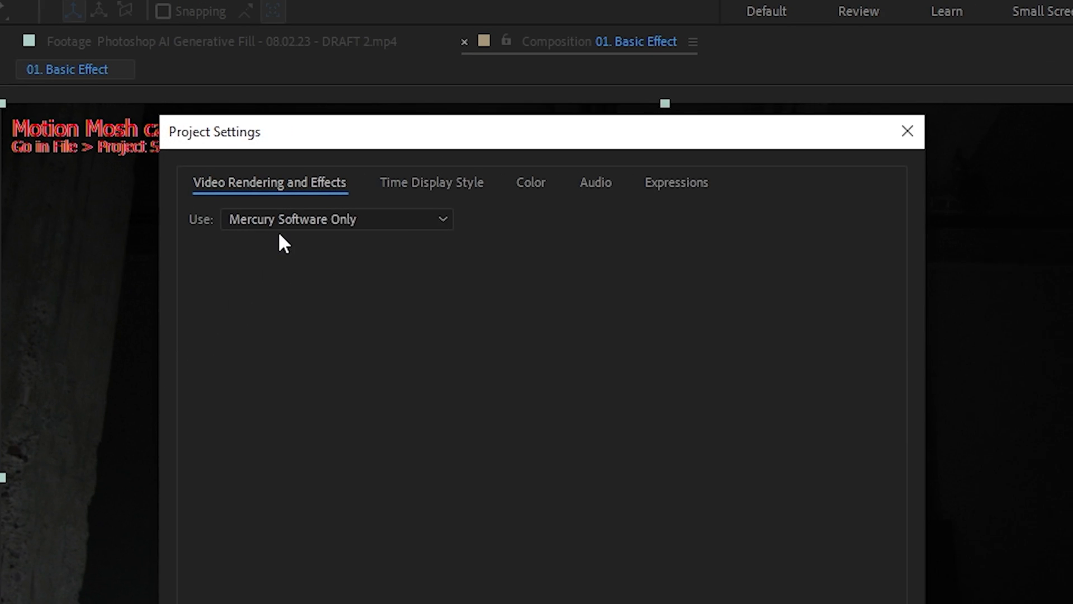
left_click(277, 223)
left_click(282, 244)
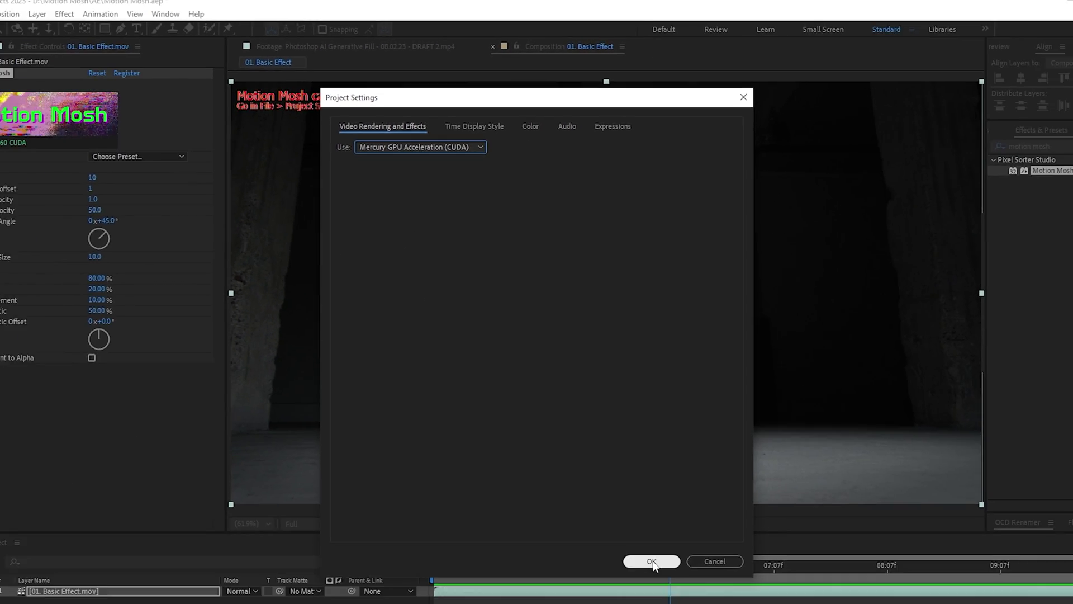
left_click(649, 561)
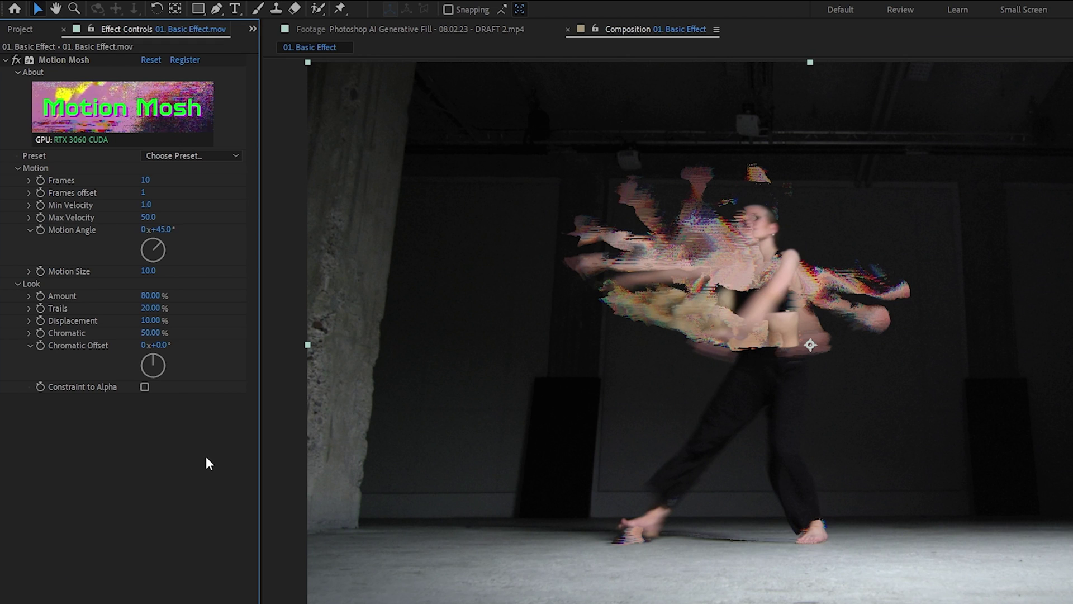
left_click(179, 156)
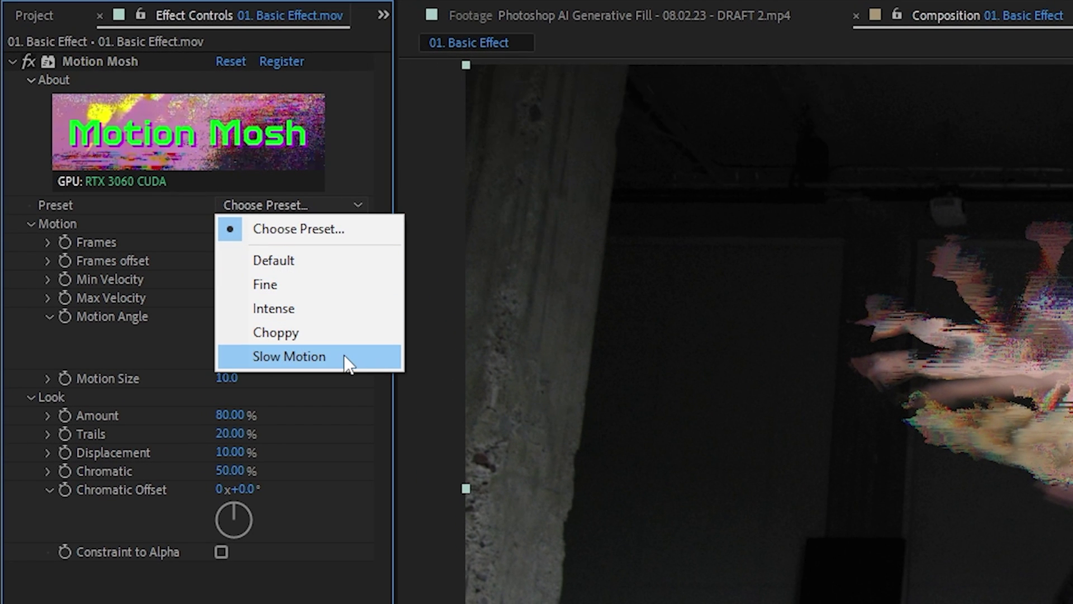
left_click(336, 588)
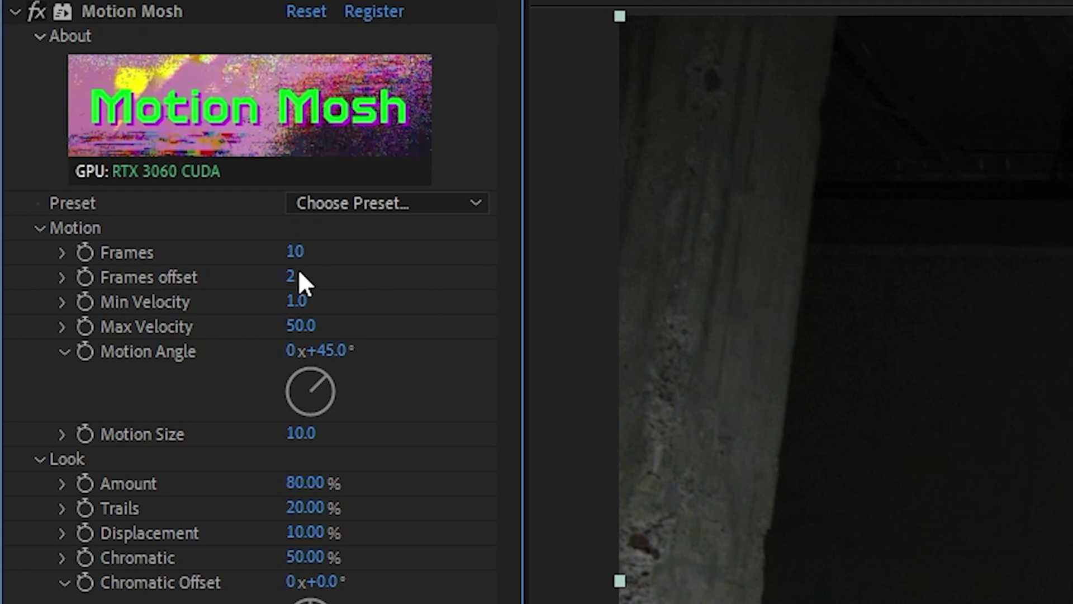
type("-1")
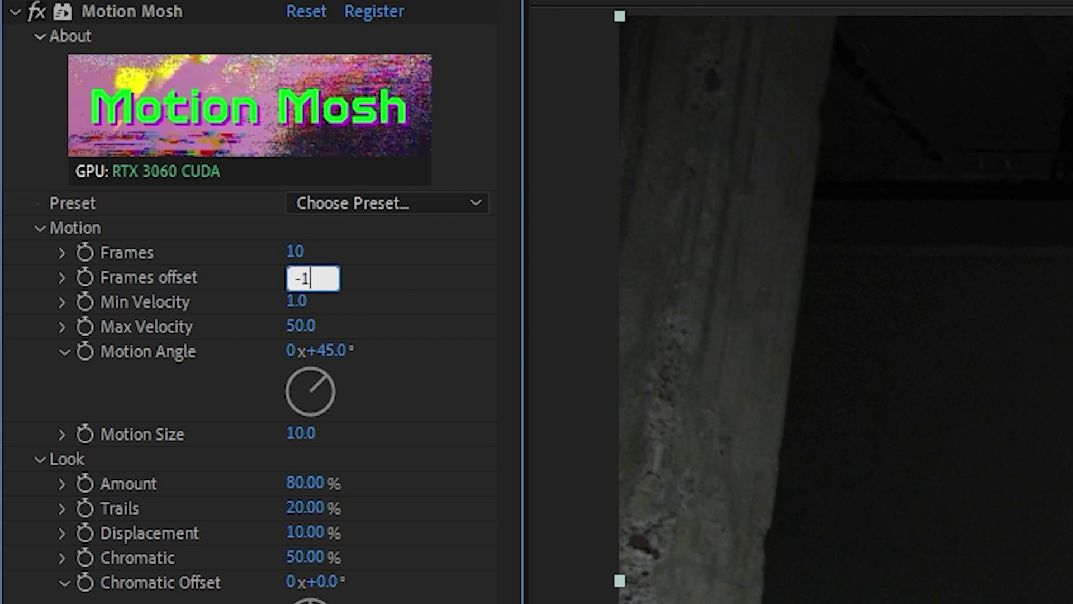
key("Return")
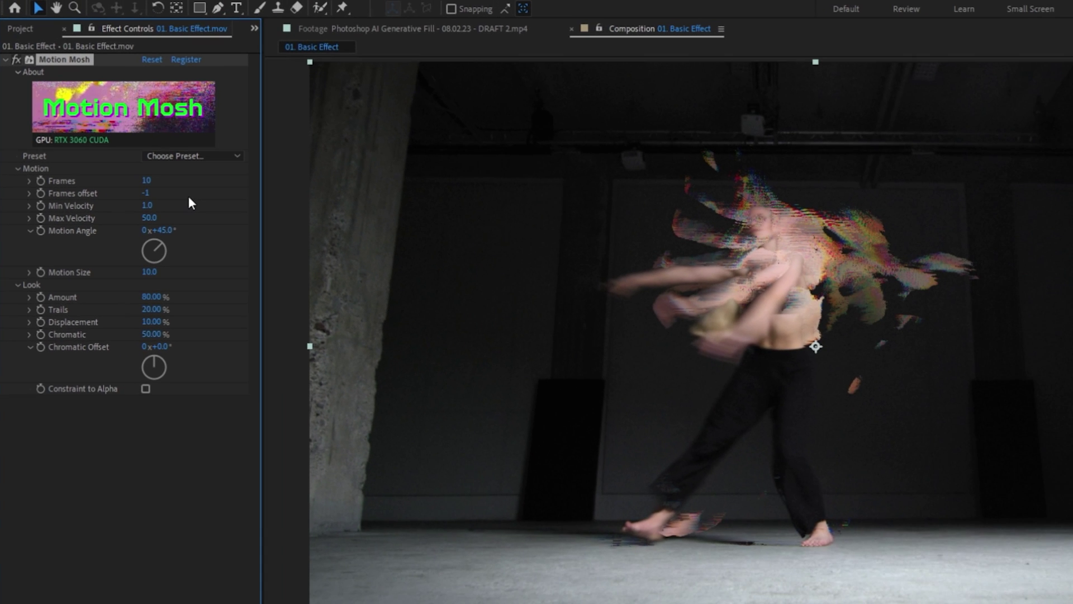
key("Return")
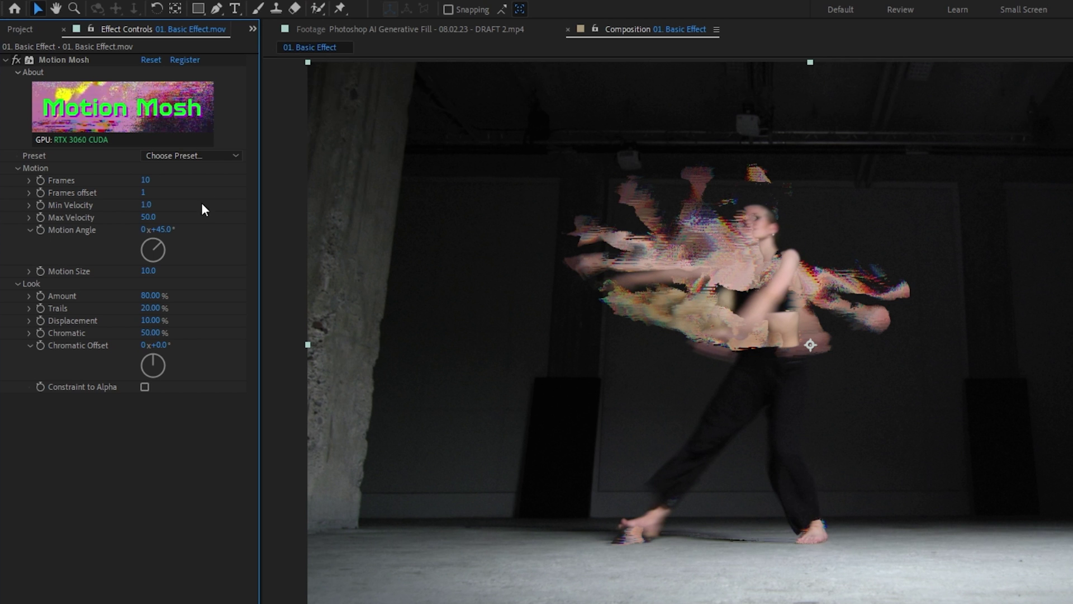
left_click_drag(144, 217, 113, 217)
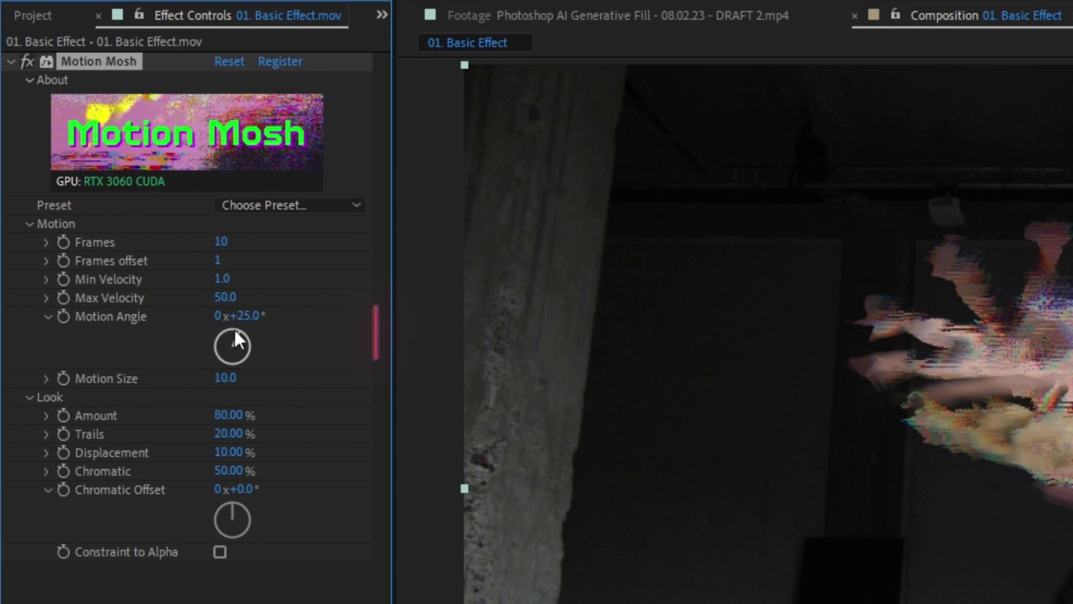
mouse_move(235, 330)
left_mouse_down()
mouse_move(208, 329)
mouse_move(208, 358)
mouse_move(239, 367)
mouse_move(248, 331)
left_mouse_up()
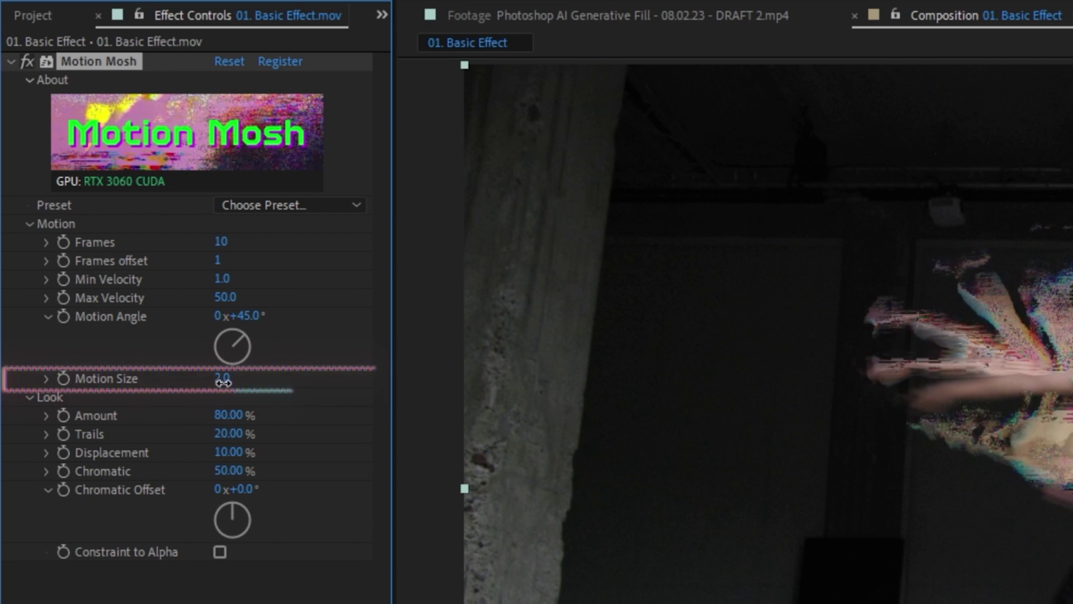
left_click_drag(223, 377, 229, 384)
left_click_drag(249, 301, 244, 304)
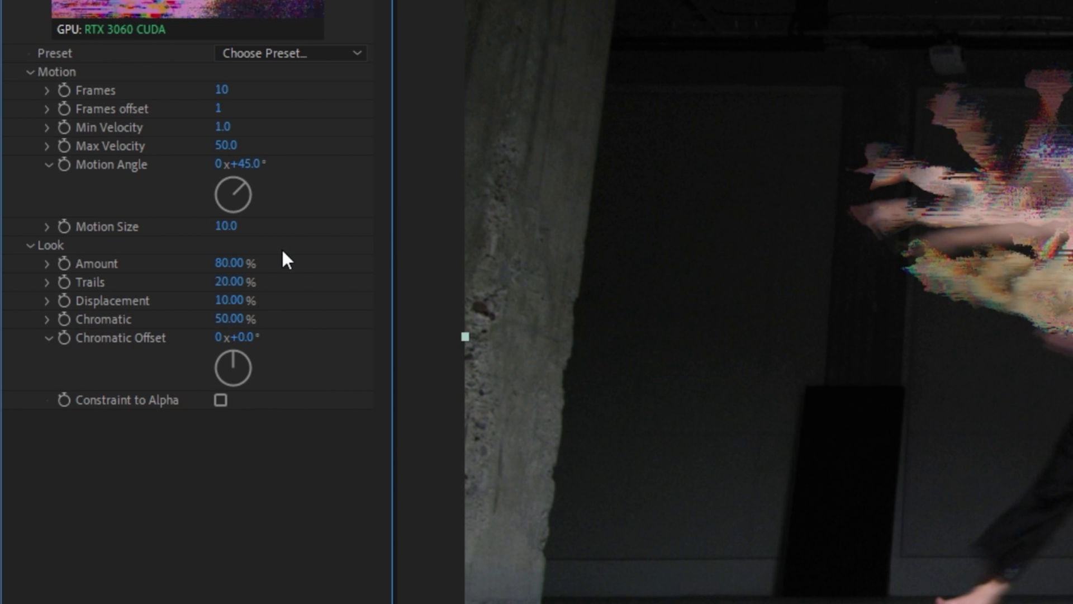
Vary Motion Mosh Amount and Trails, then restore Trails 20%, Displacement 10%, Chromatic Offset 0°
left_click_drag(229, 263, 199, 263)
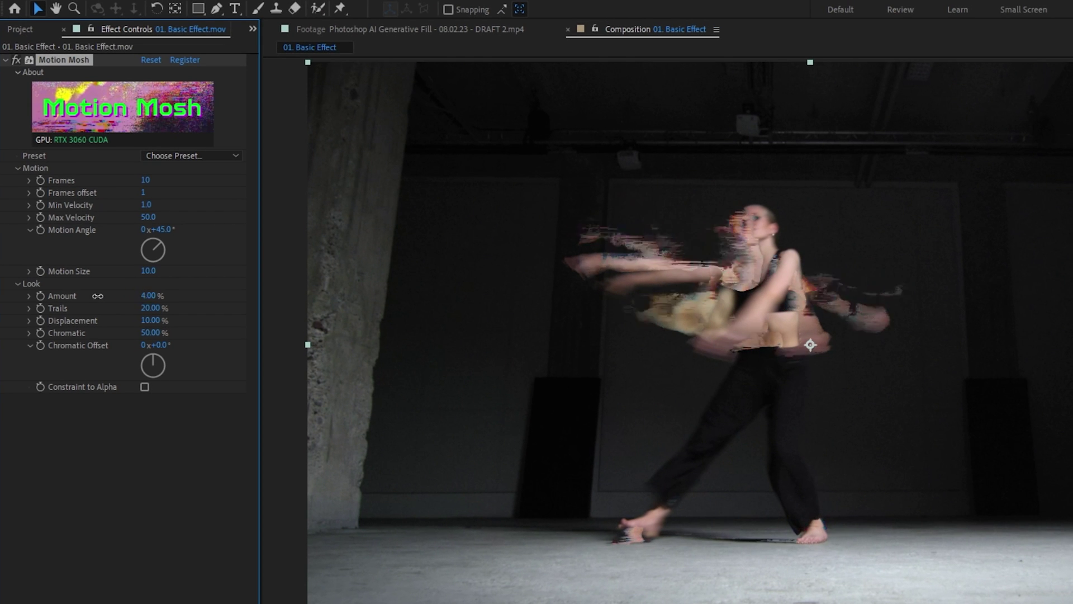
left_click_drag(110, 296, 210, 296)
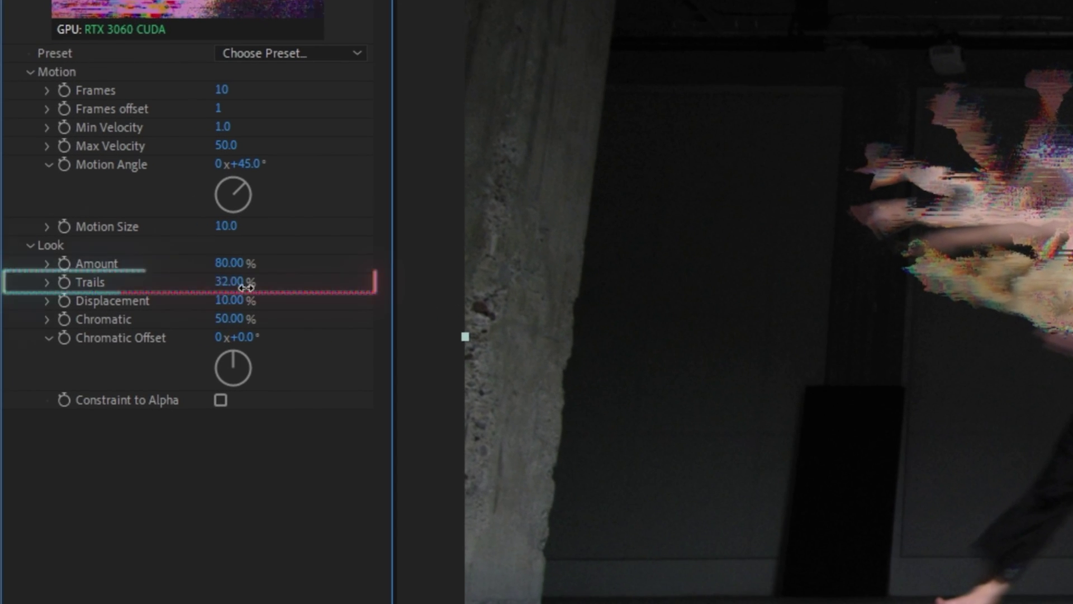
mouse_move(246, 287)
left_mouse_down()
mouse_move(259, 287)
mouse_move(237, 291)
left_mouse_up()
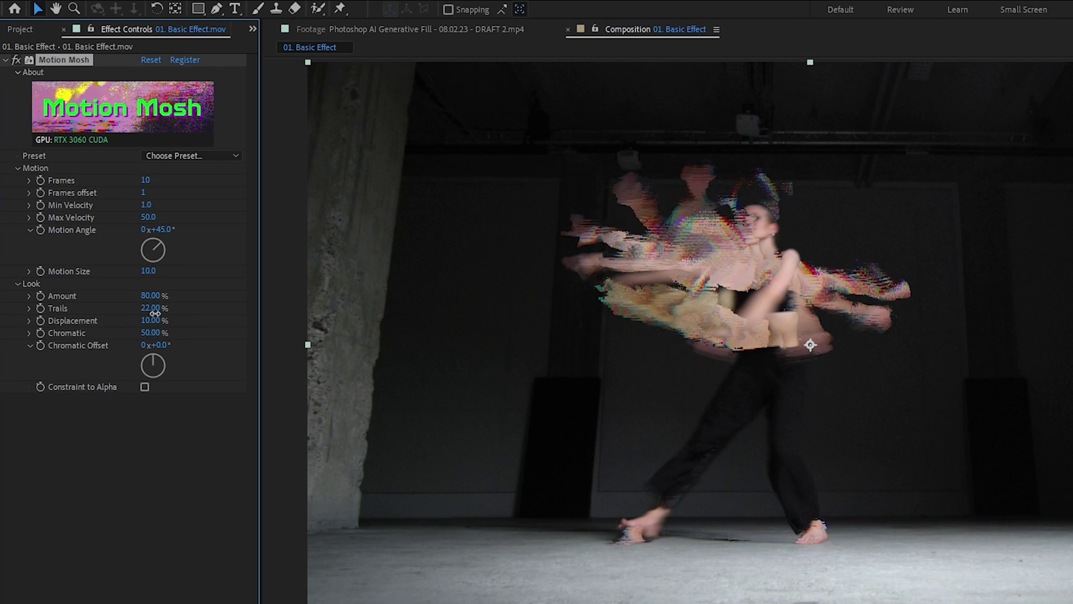
left_click_drag(155, 313, 152, 315)
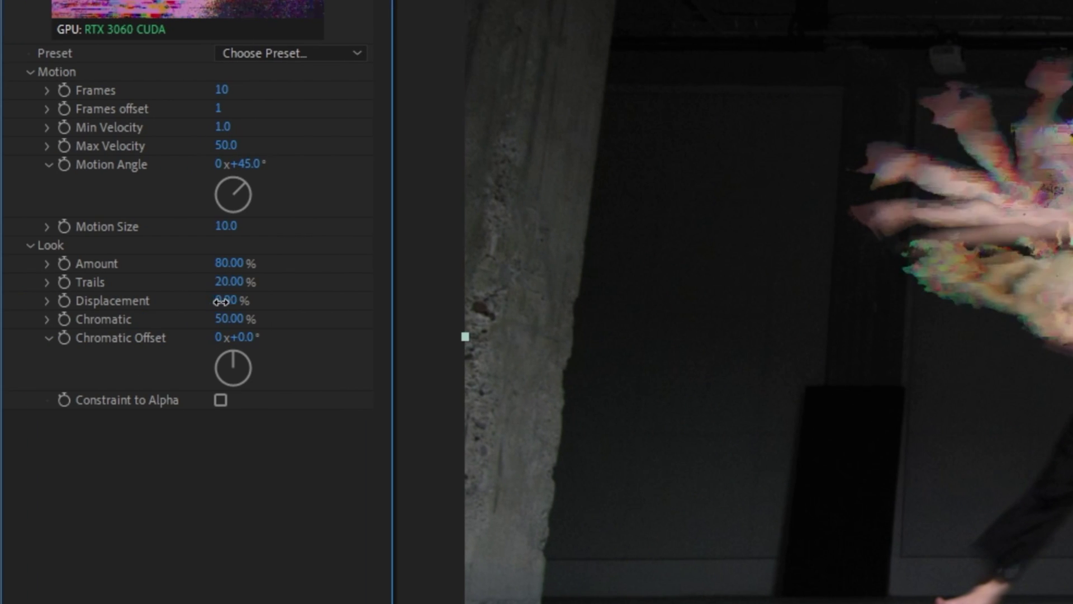
left_click_drag(221, 302, 322, 344)
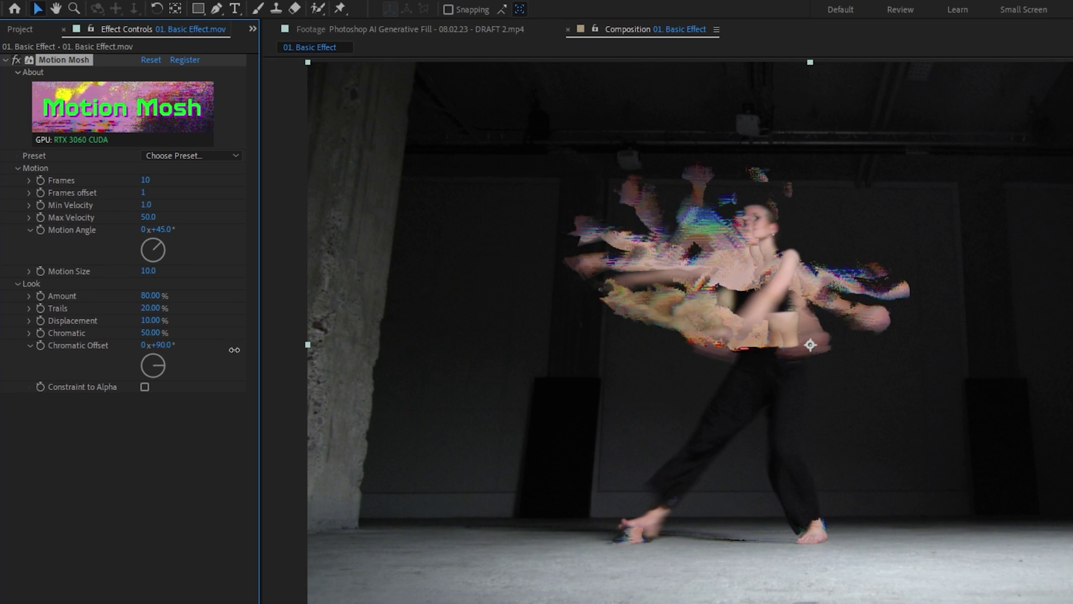
key("ctrl+z")
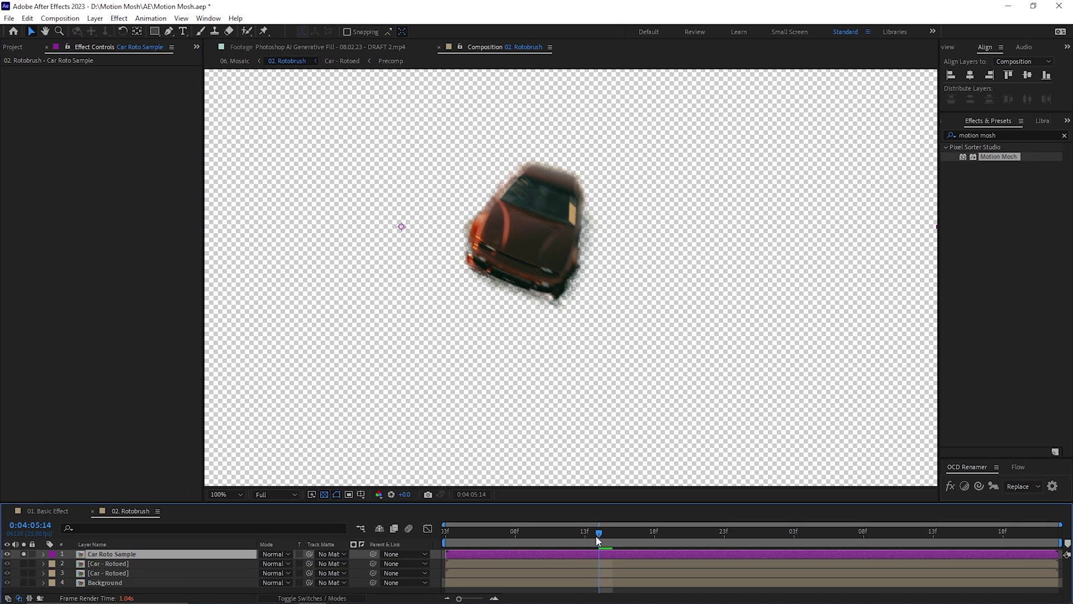
Apply Motion Mosh to the rotoscoped car, keeping its glitch trails inside the alpha
mouse_move(597, 540)
left_mouse_down()
mouse_move(555, 534)
mouse_move(599, 534)
left_mouse_up()
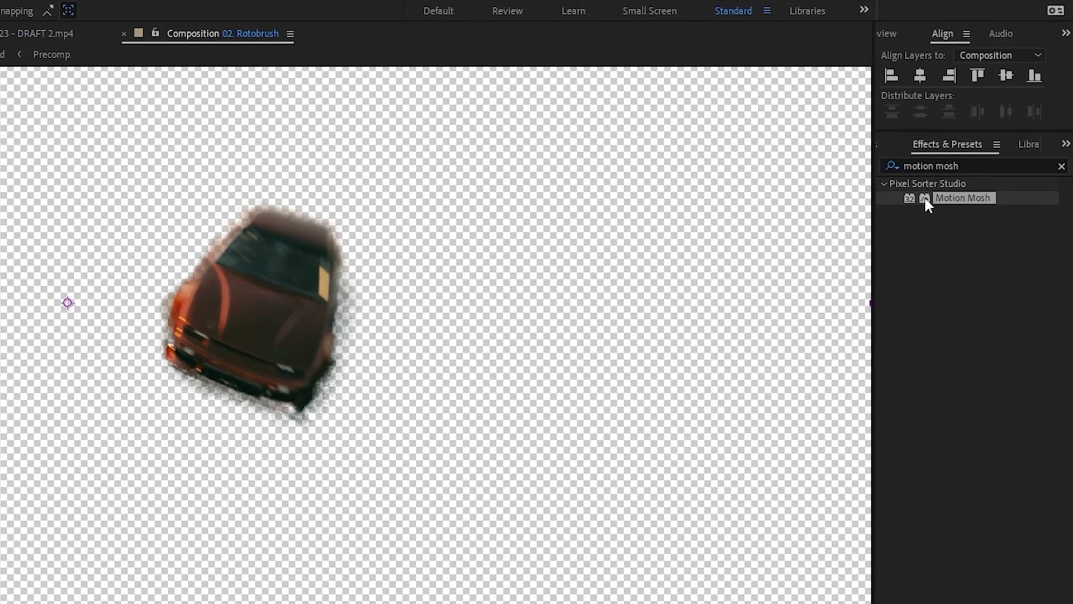
left_click_drag(925, 199, 347, 305)
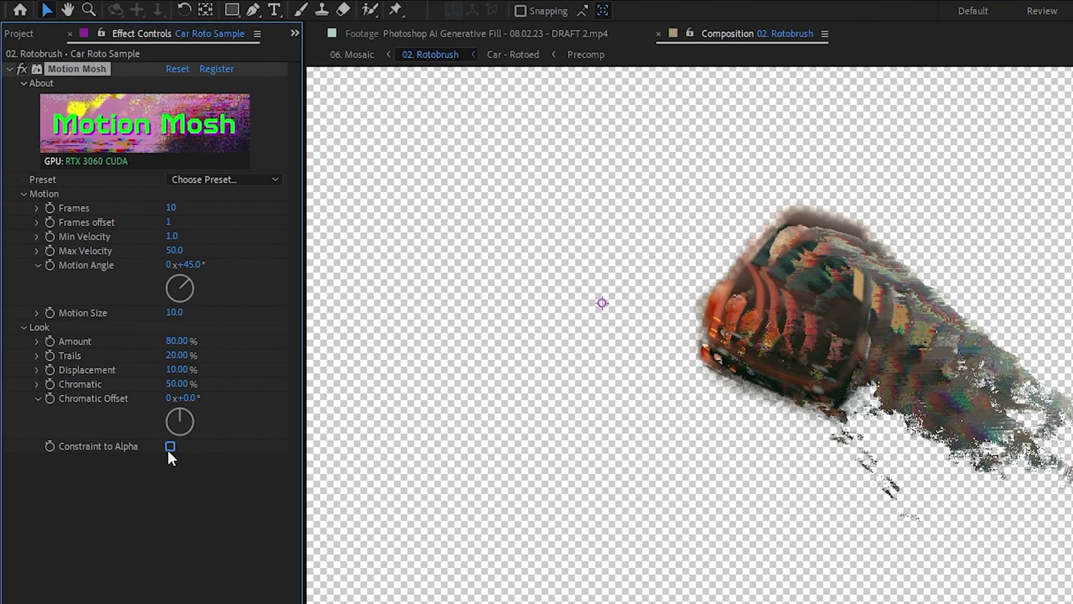
left_click(169, 447)
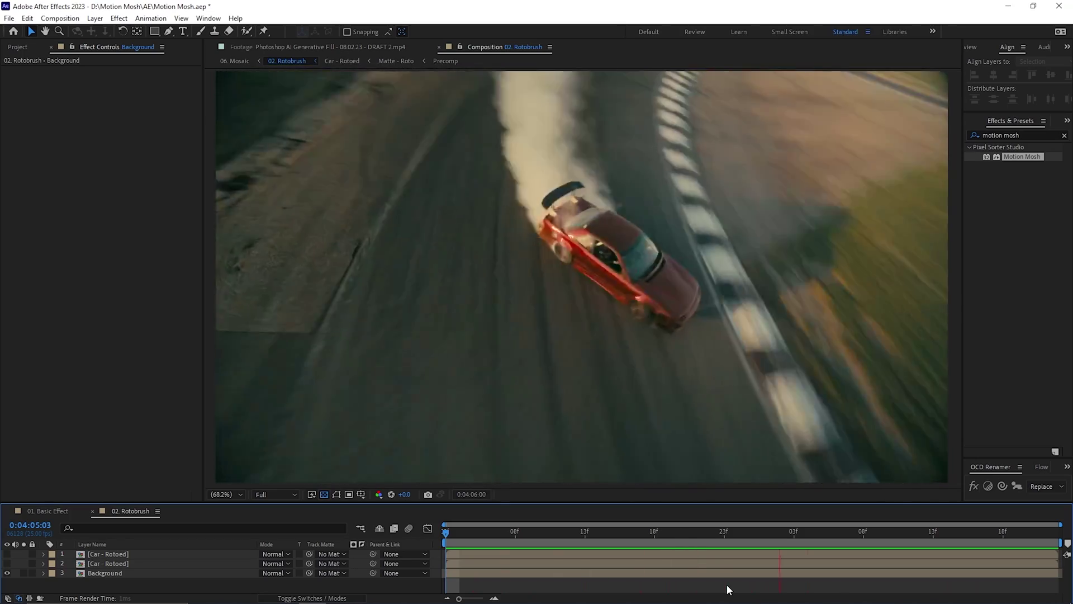
Apply Motion Mosh to the Background footage and paint a roto stroke over the car
left_click_drag(1020, 157, 712, 216)
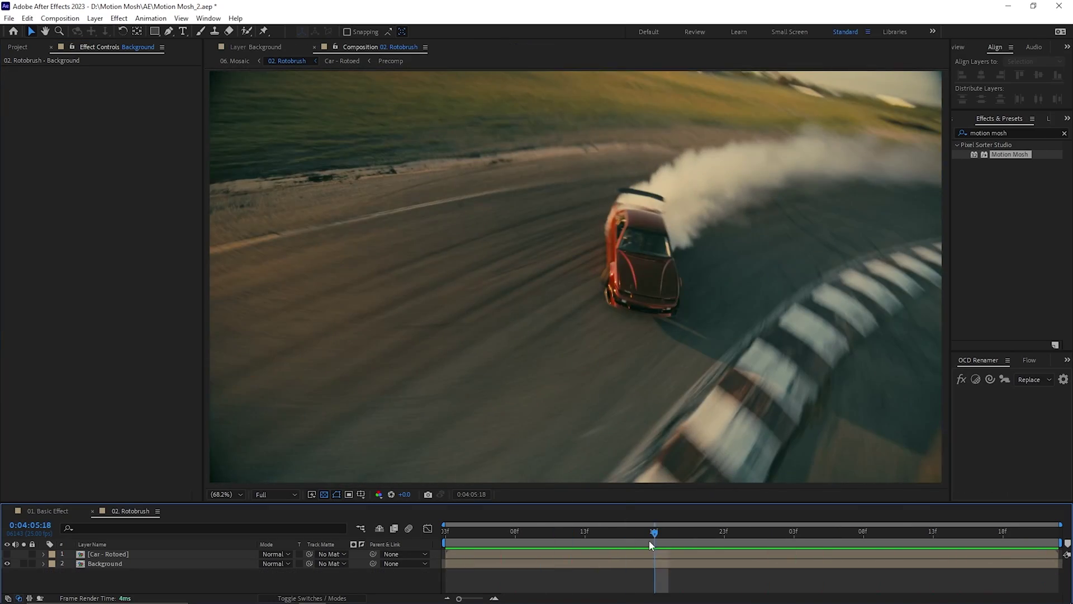
left_click(247, 31)
double_click(575, 251)
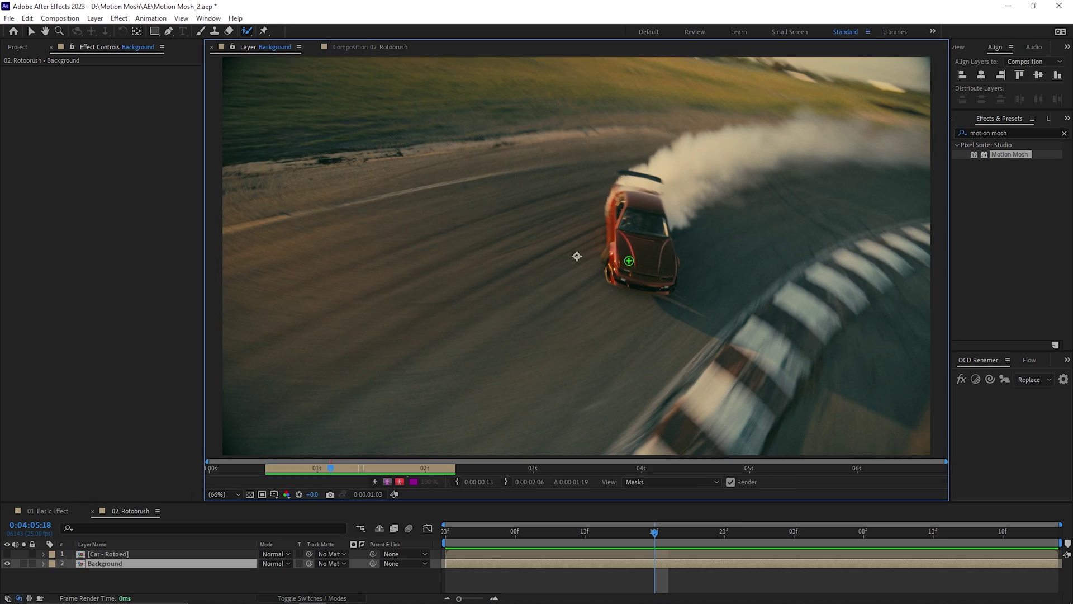
left_click_drag(624, 260, 662, 271)
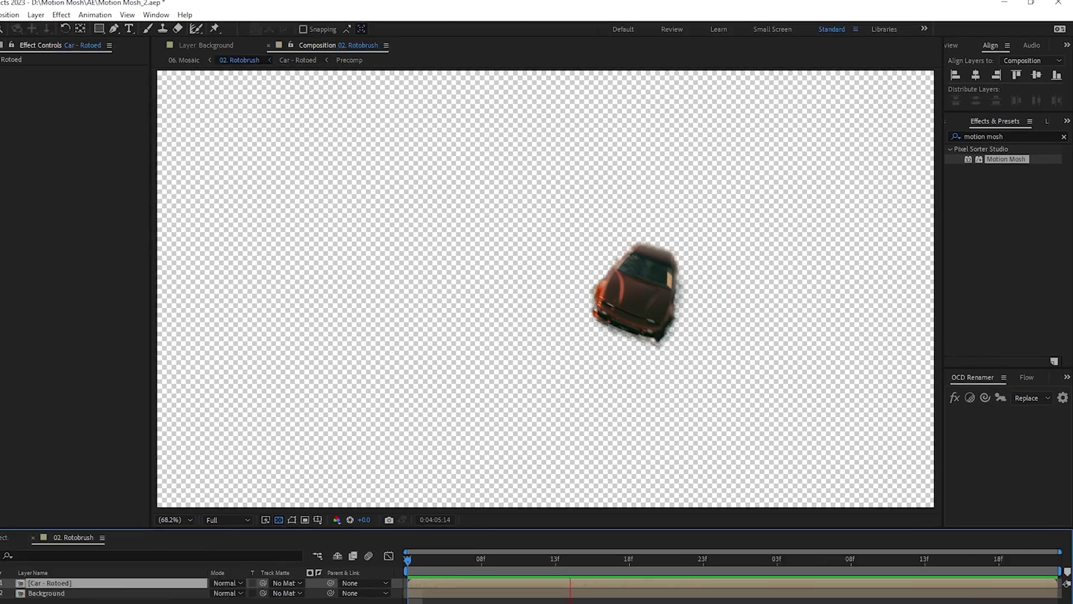
Apply Motion Mosh to the cut-out car and play a preview
left_click_drag(985, 161, 873, 197)
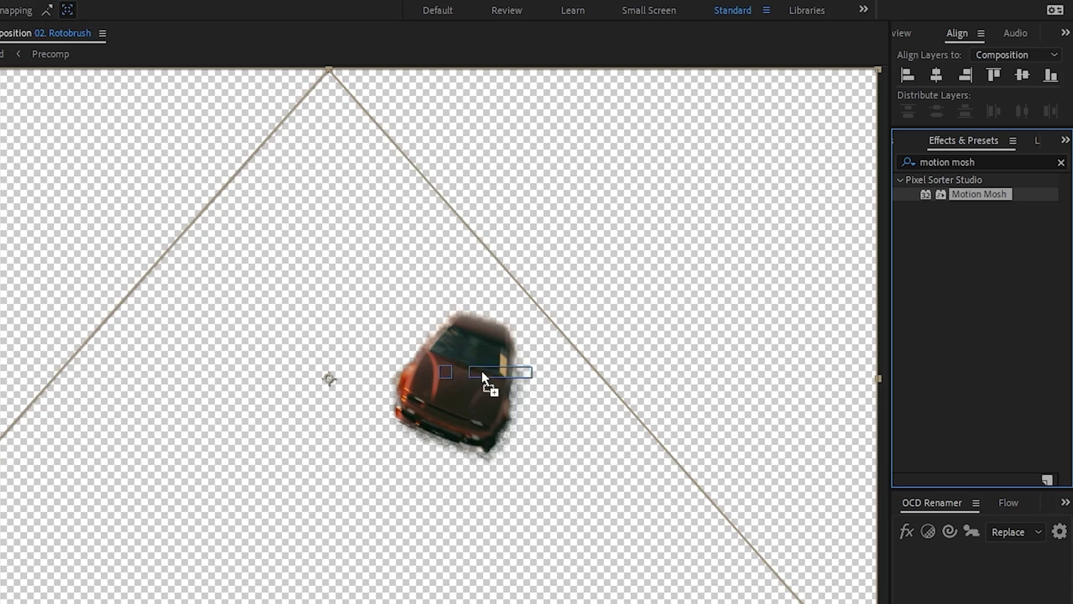
left_click_drag(481, 370, 481, 369)
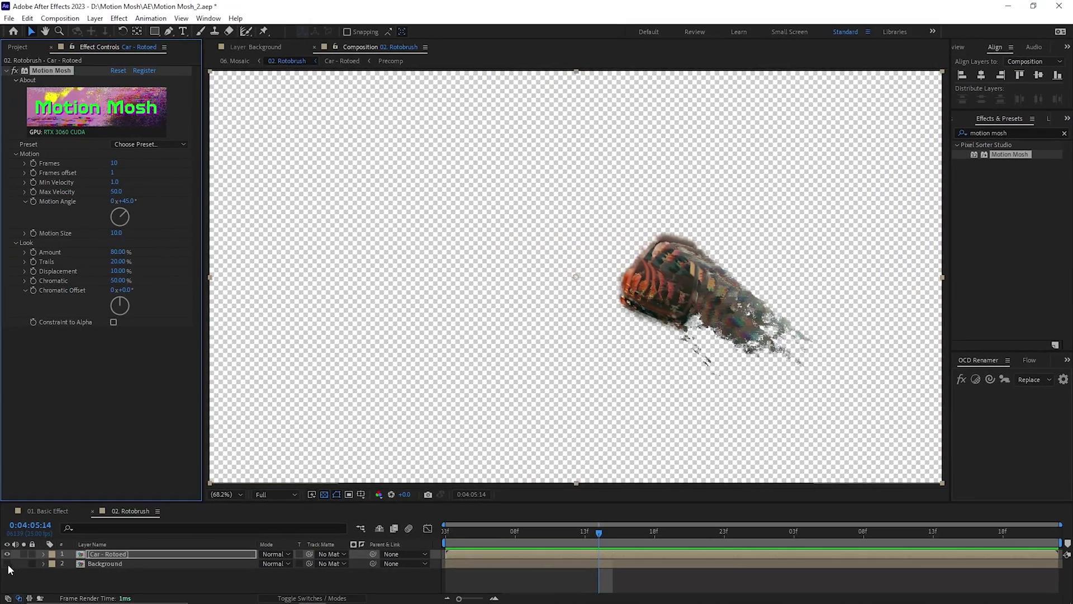
left_click(7, 564)
left_click(13, 584)
key("space")
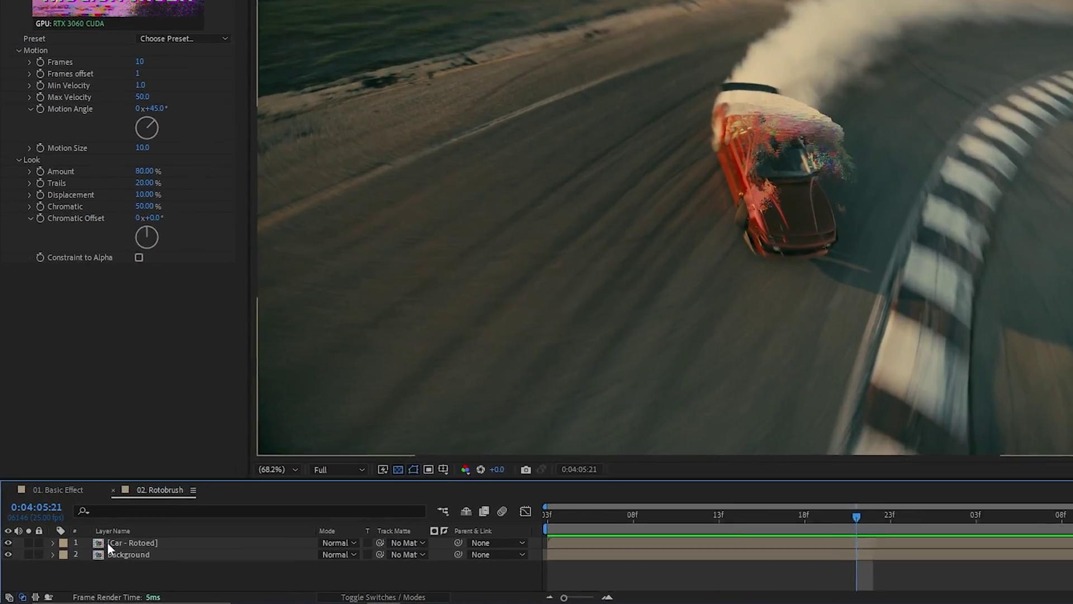
Duplicate the Car - Rotoed layer and delete Motion Mosh from the copy
left_click(101, 554)
key("ctrl+d")
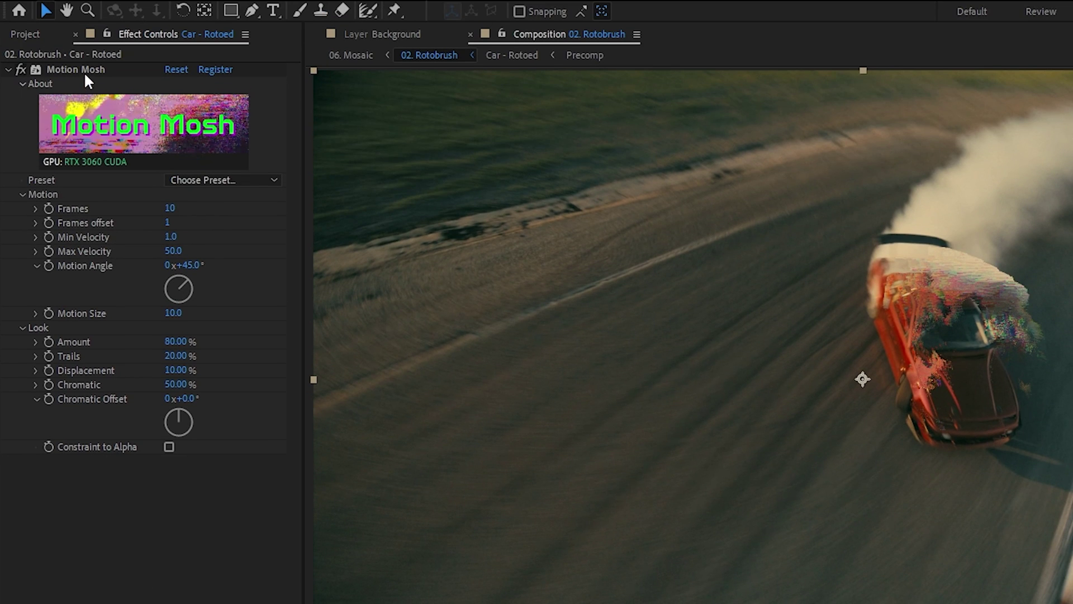
left_click(85, 71)
key("Delete")
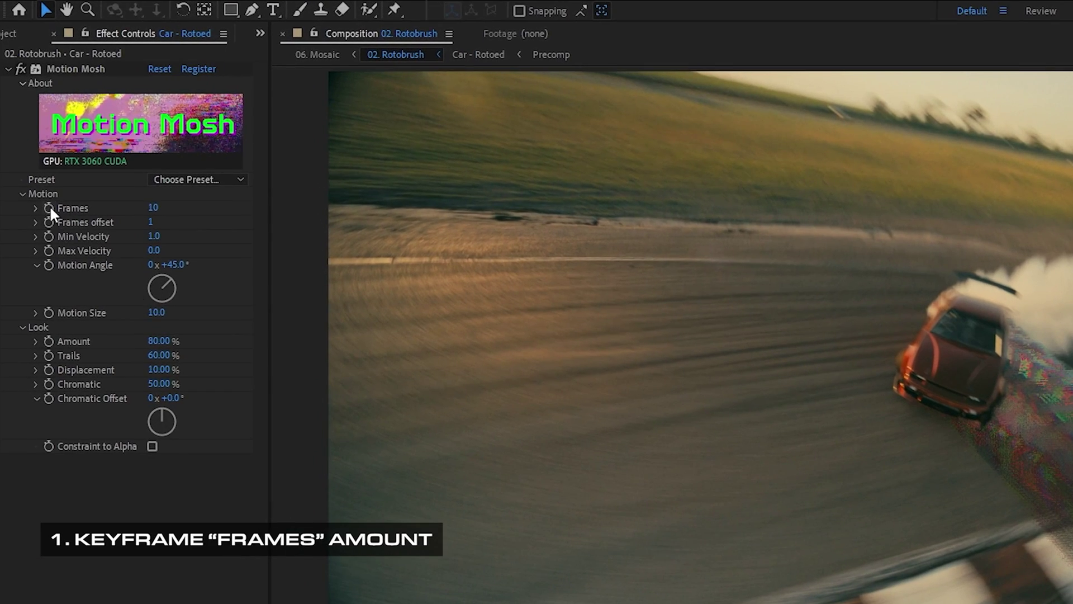
Keyframe the car's Motion Mosh Frames, then keyframe Frames offset at -1 and 1
left_click(49, 207)
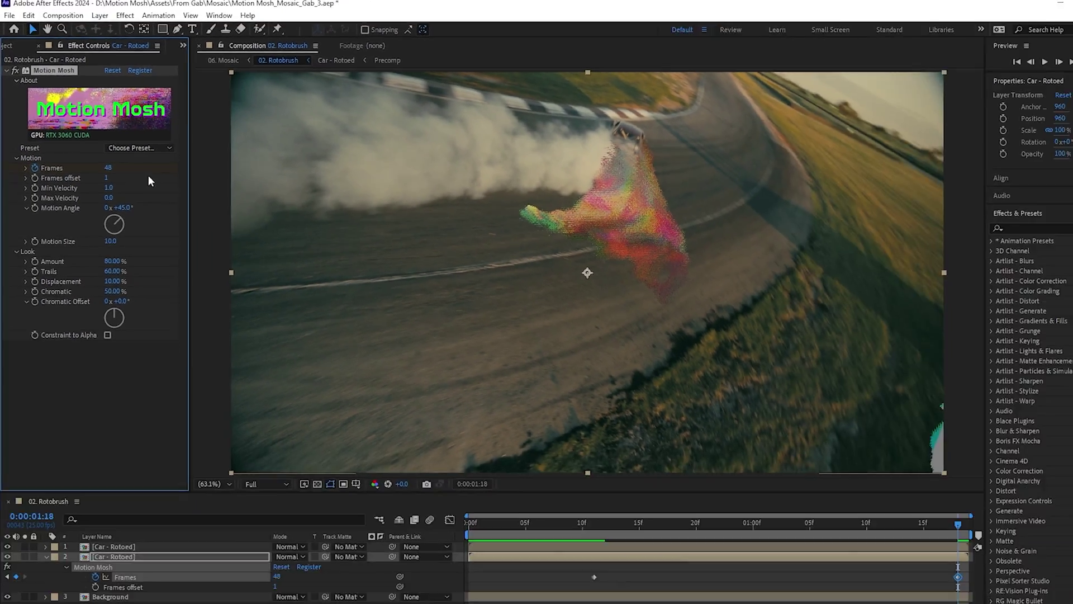
key("space")
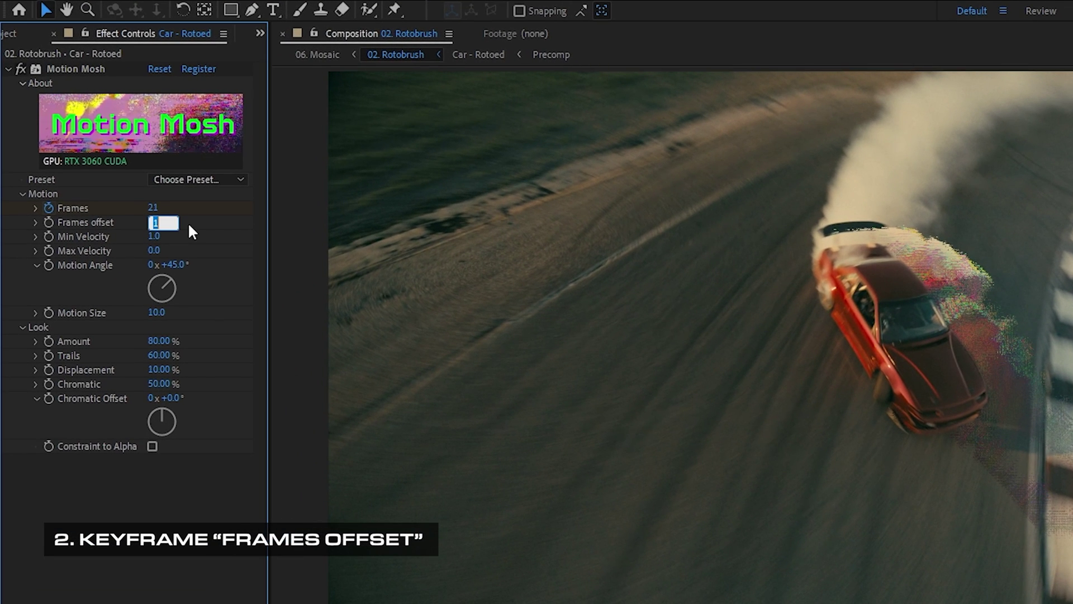
type("-1")
left_click(48, 222)
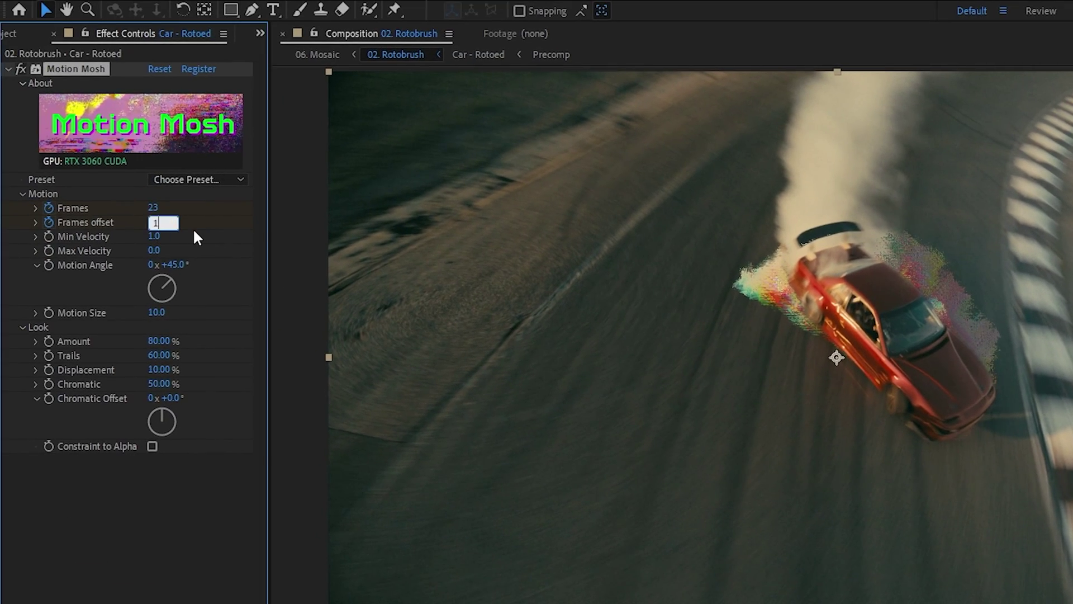
type("1")
key("Return")
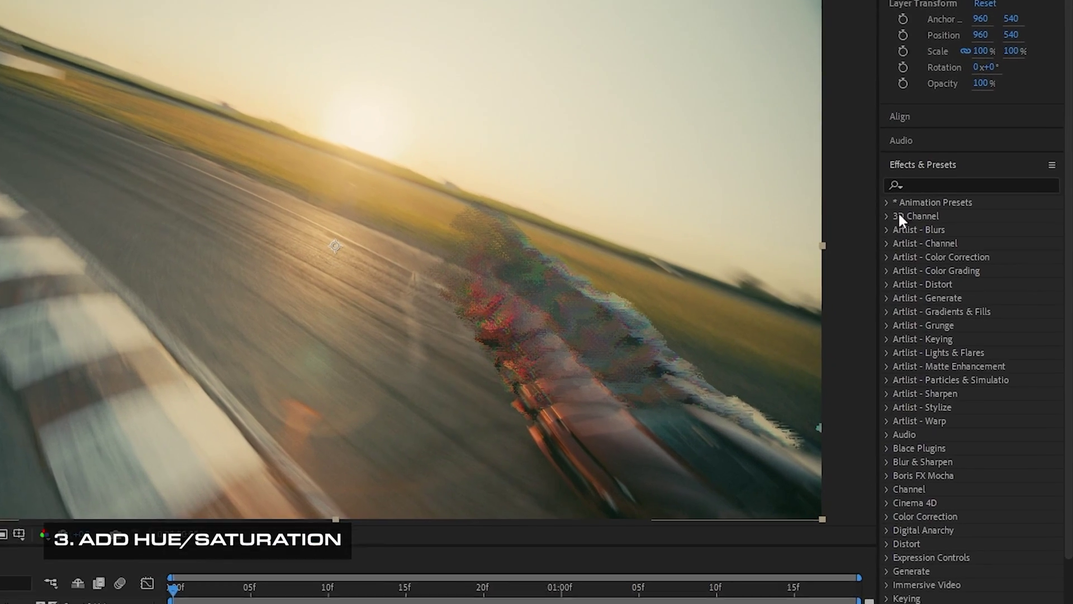
Add Hue/Saturation to the moshed car with Master Saturation 26 and preview it
left_click(977, 219)
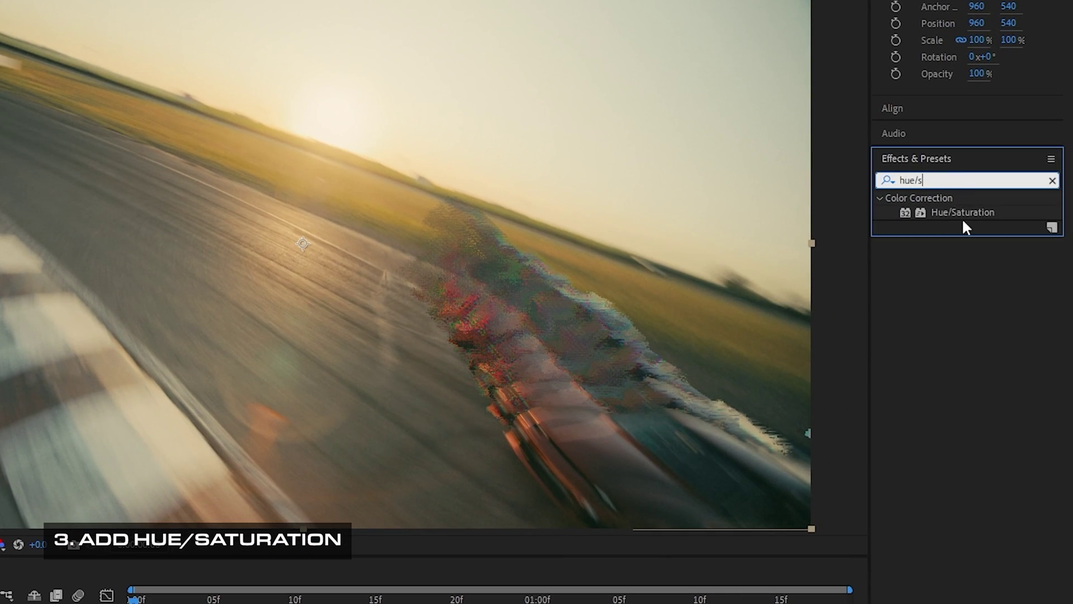
left_click_drag(966, 226, 199, 418)
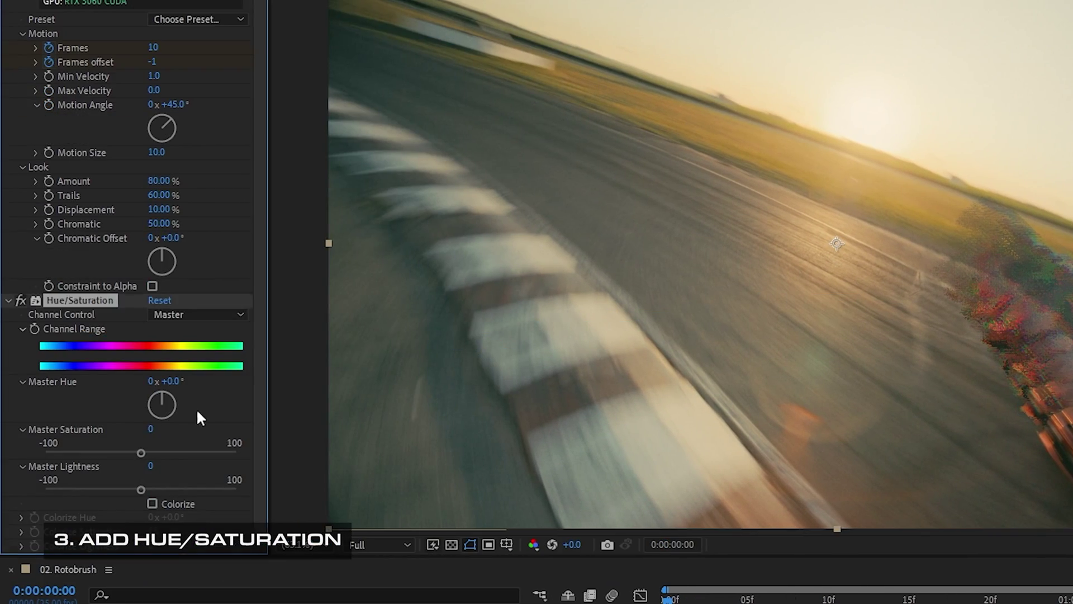
type("2")
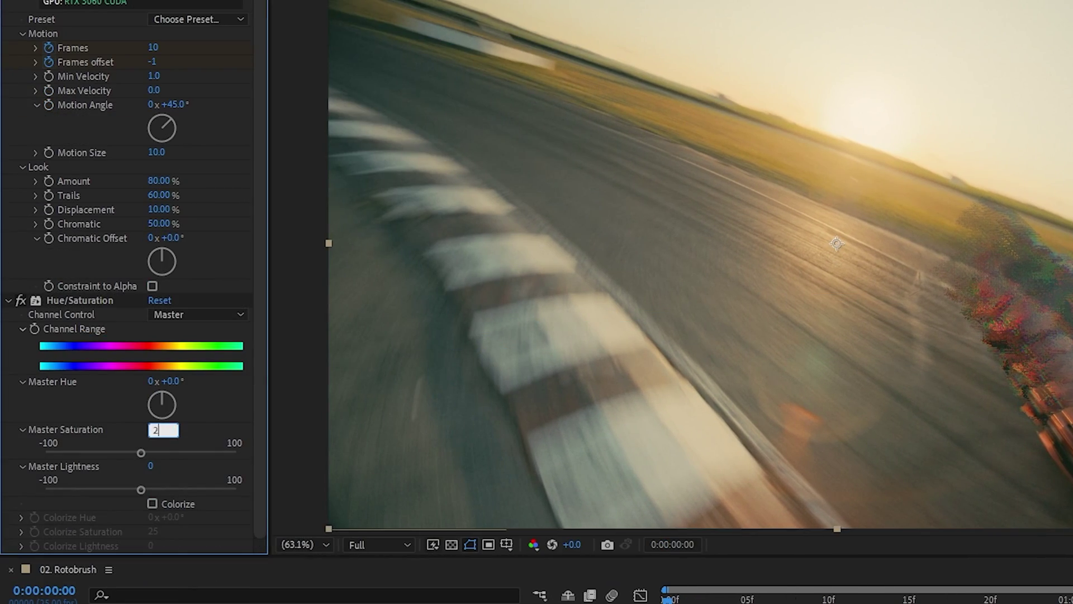
type("6")
key("Return")
key("space")
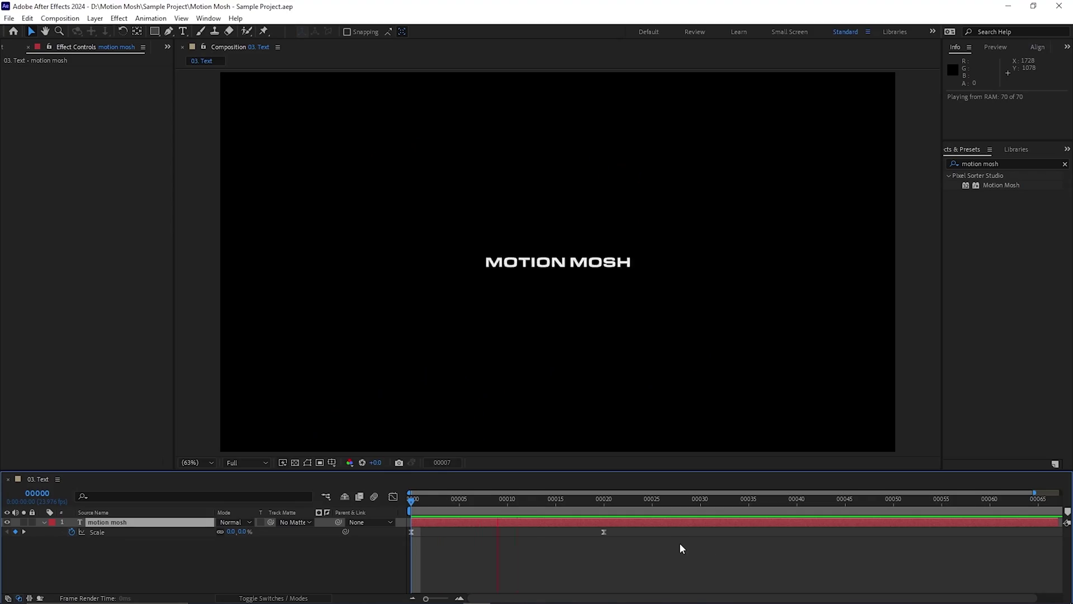
Preview the title, then apply the Motion Mosh Text - Rotate In preset to it
key("space")
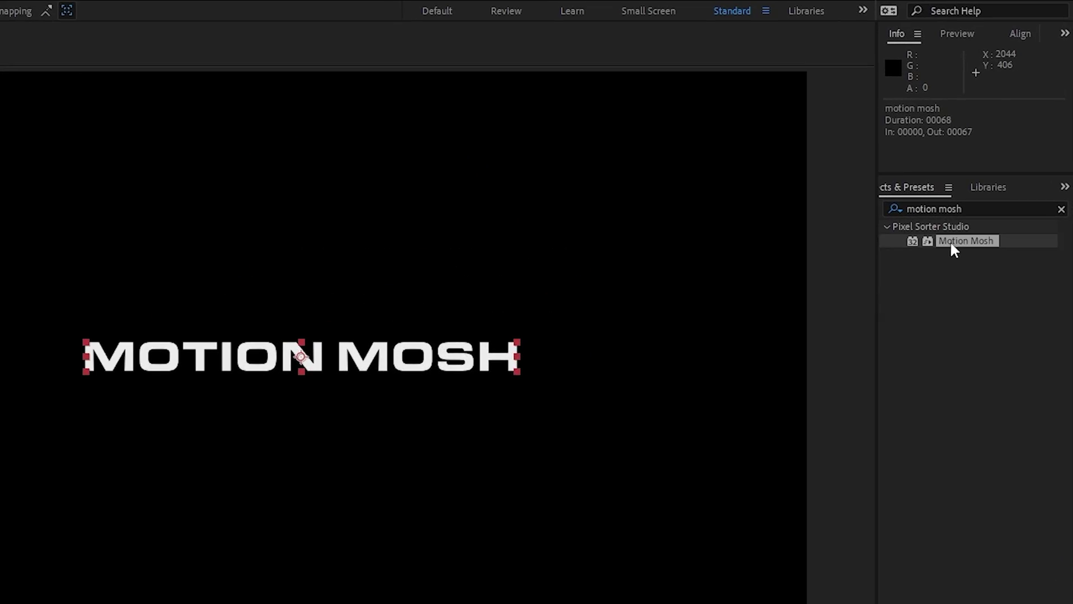
key("space")
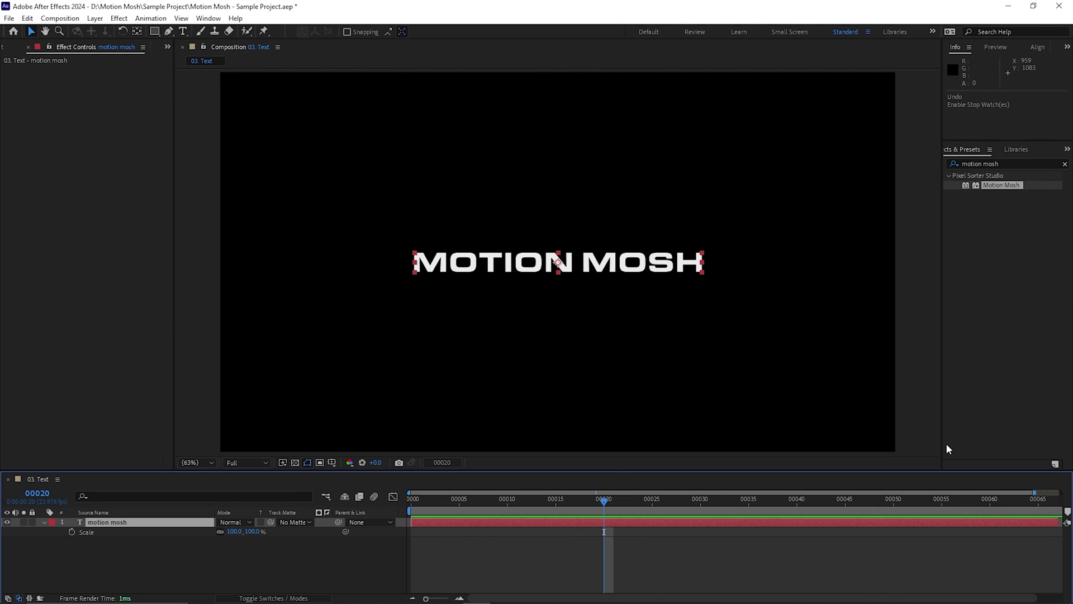
left_click(1000, 164)
type("text")
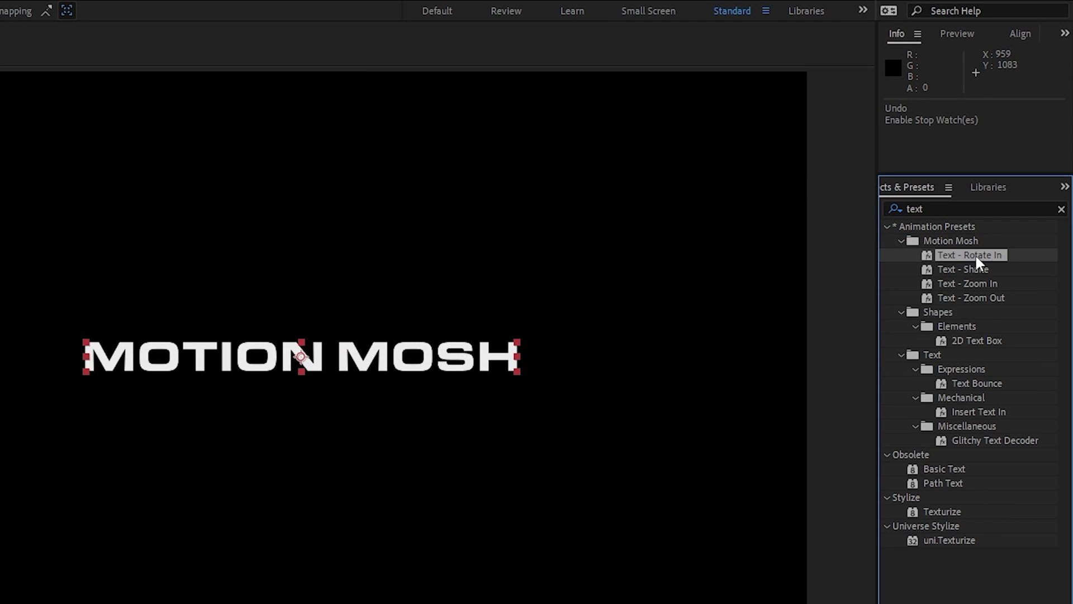
left_click_drag(447, 333, 447, 335)
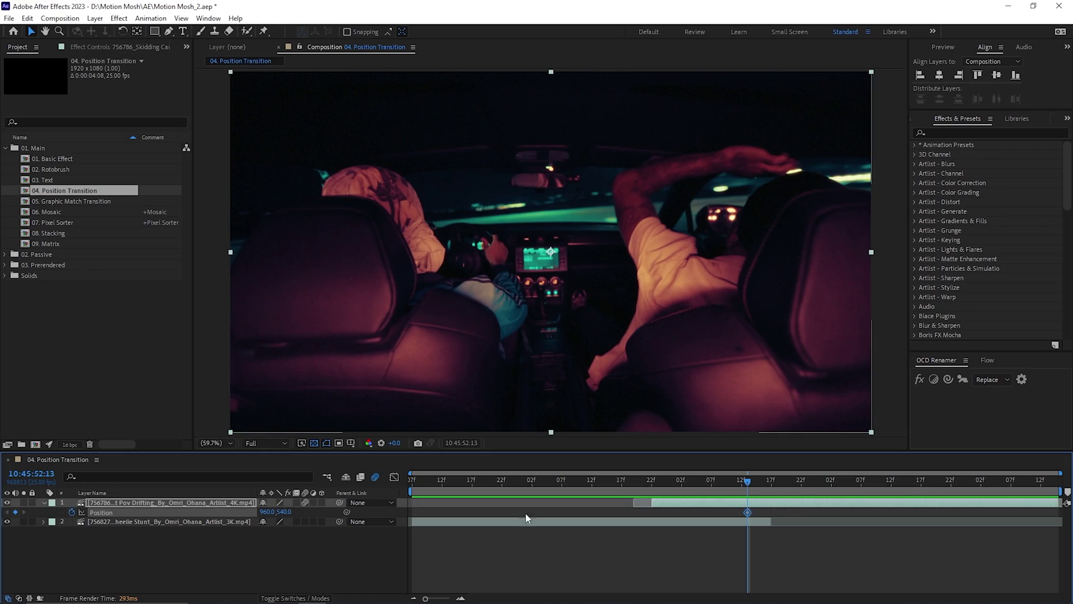
Slide the in-car clip off to the left with an Easy Ease Position keyframe
left_click_drag(737, 333, 229, 337)
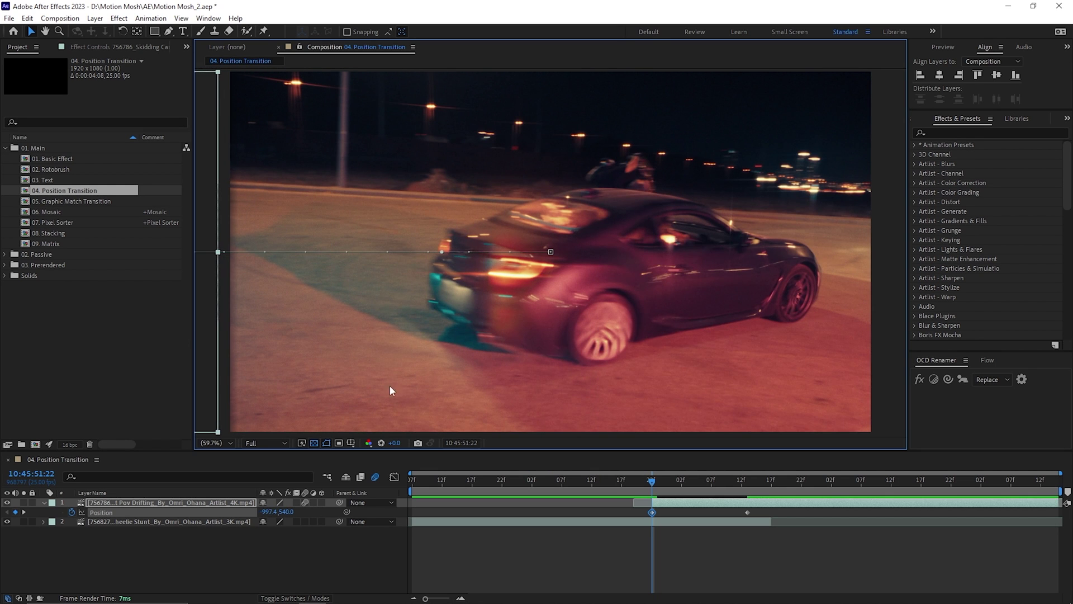
key("space")
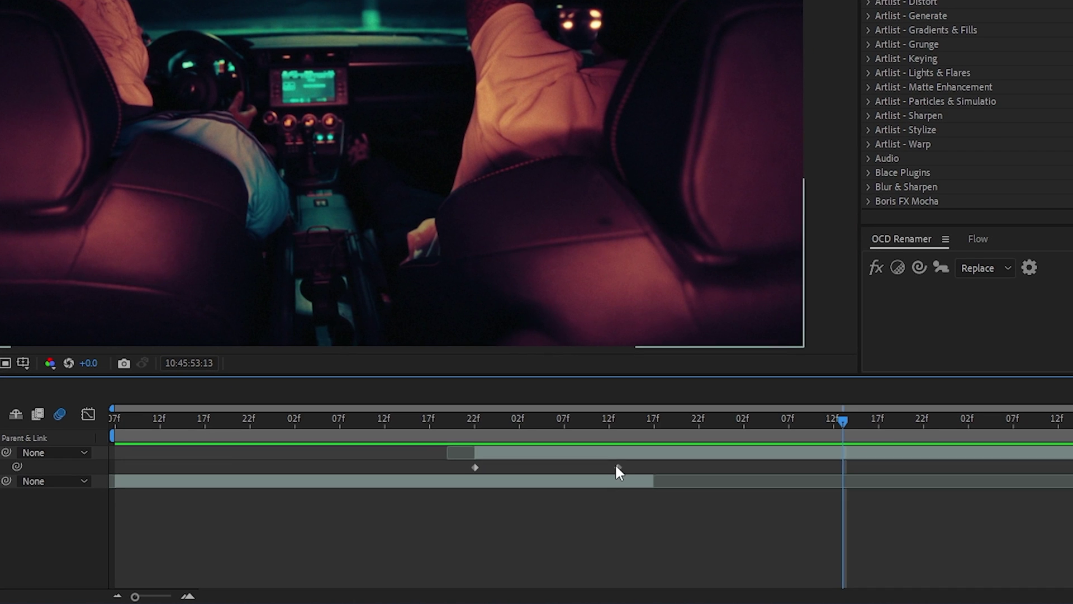
left_click(747, 512)
key("F9")
Add an adjustment layer with Motion Mosh and start keyframing its Amount
right_click(93, 509)
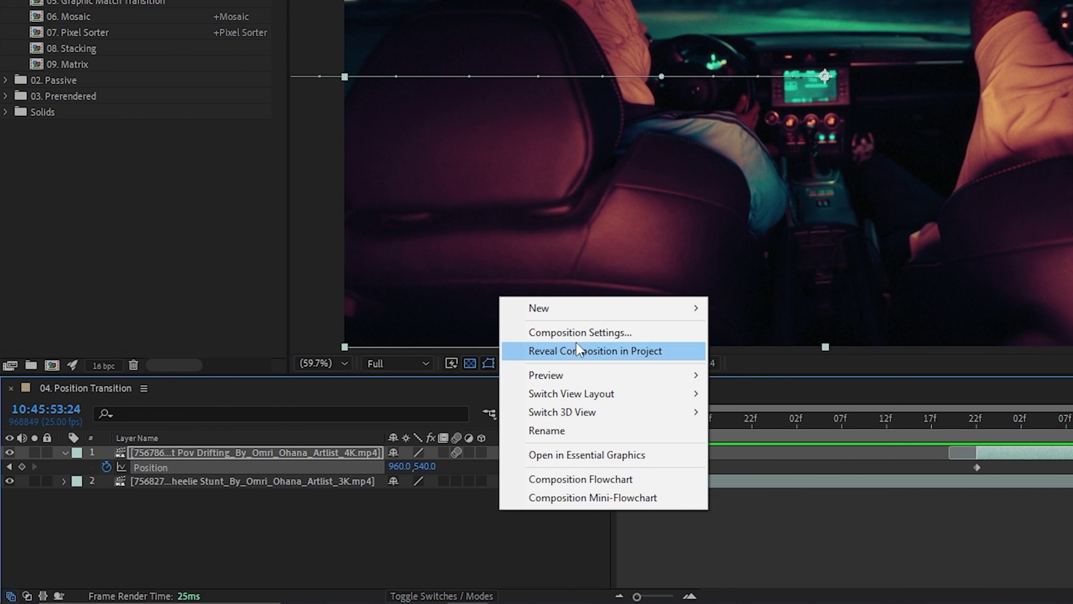
mouse_move(186, 313)
left_click(746, 442)
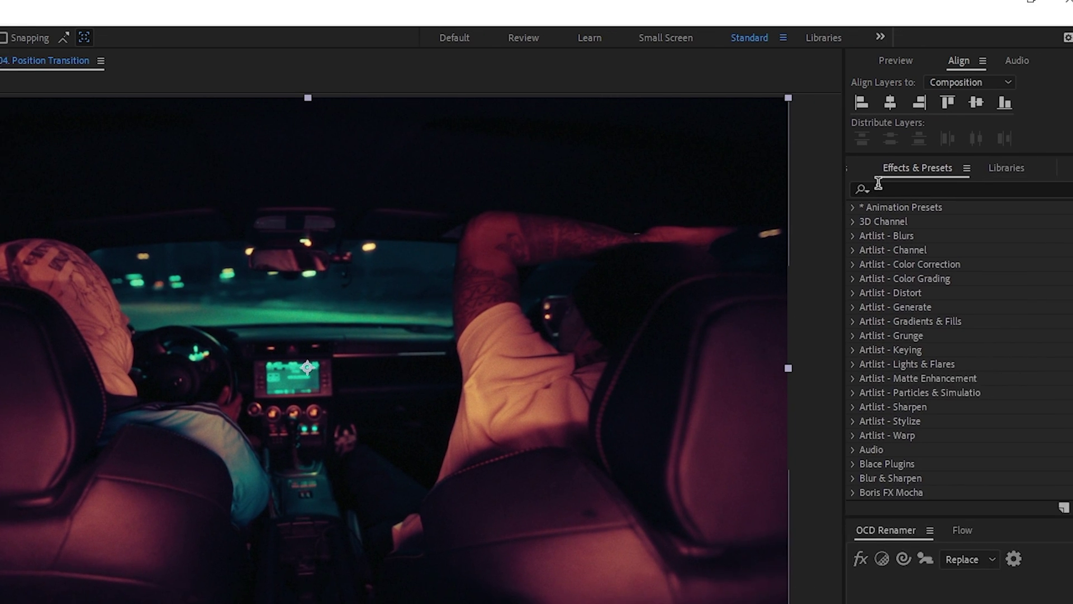
type("motion mosh")
left_click_drag(924, 228, 548, 448)
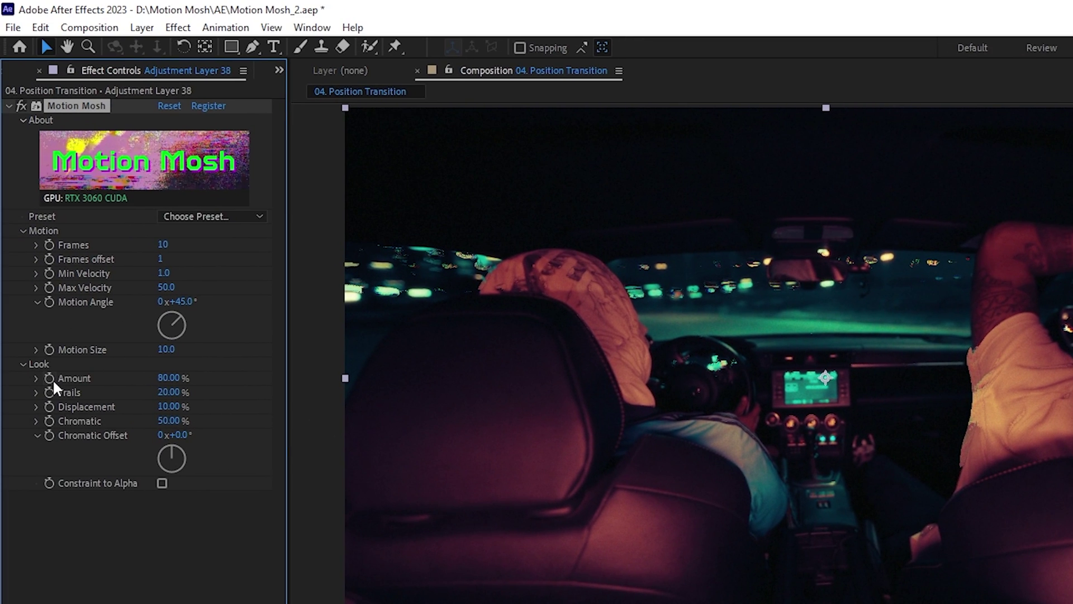
left_click(53, 378)
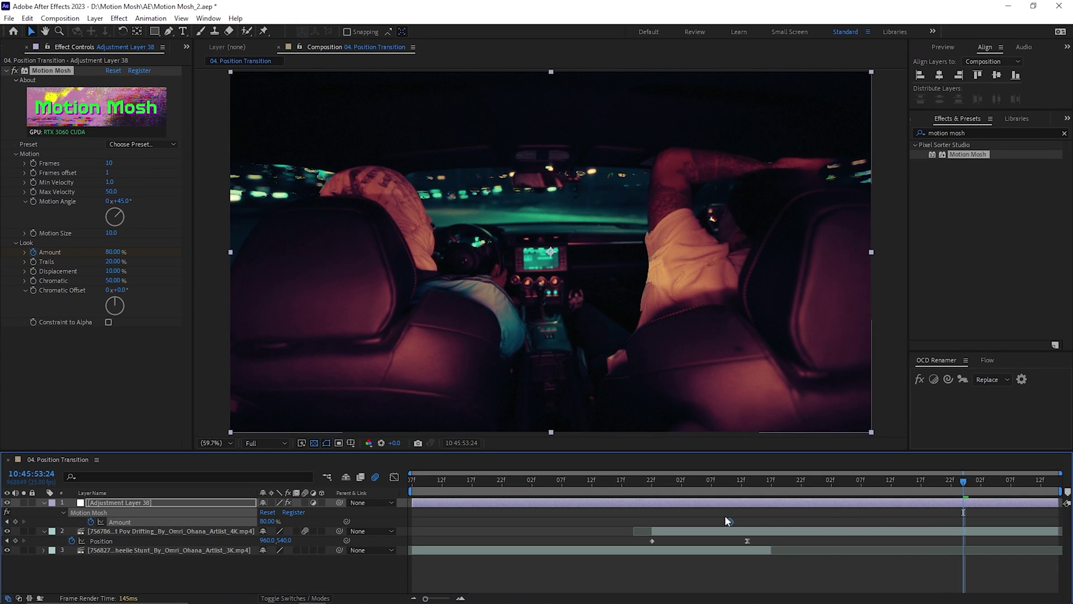
left_click(641, 490)
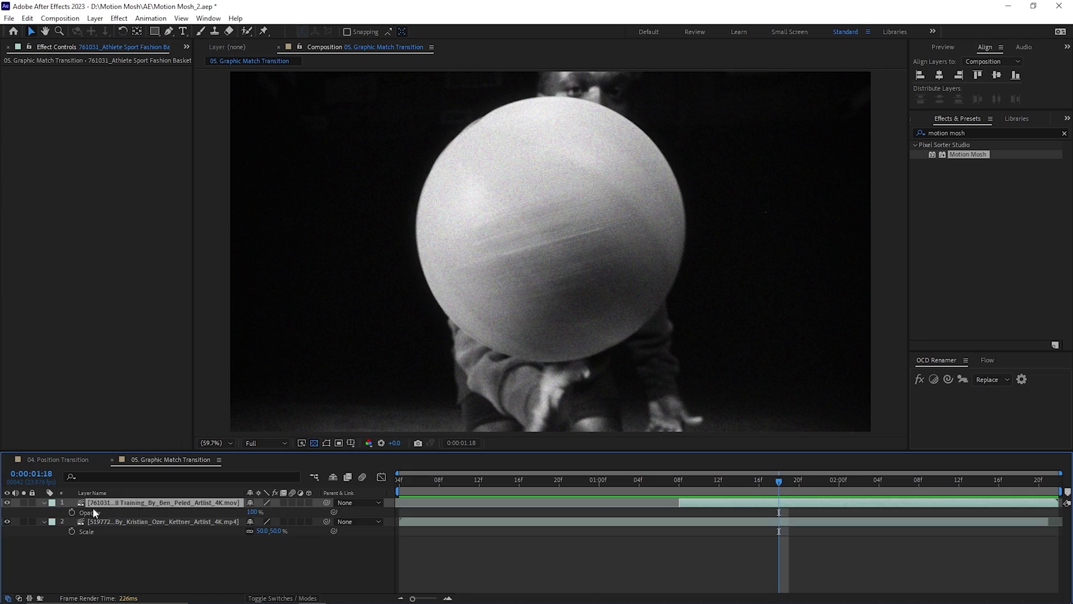
Fade the basketball layer in from 0% opacity and preview the transition
key("i")
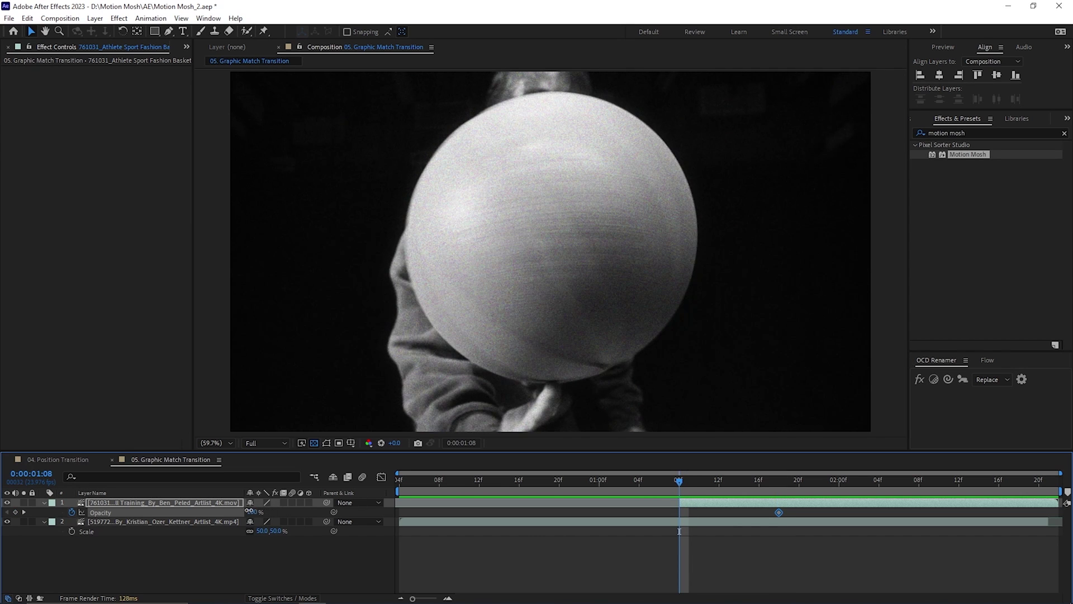
key("Return")
left_click(487, 489)
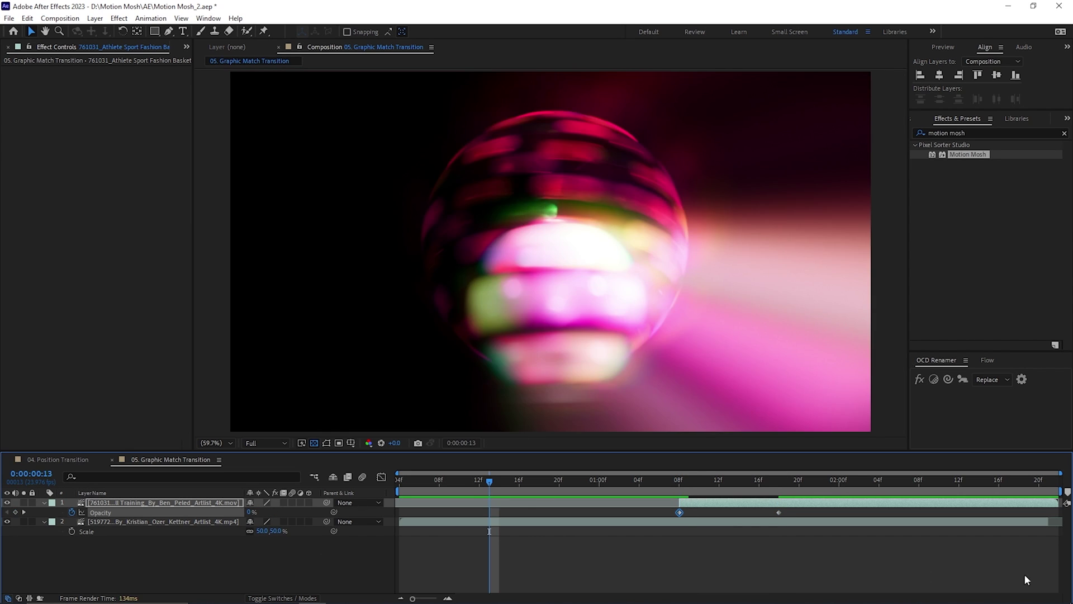
key("space")
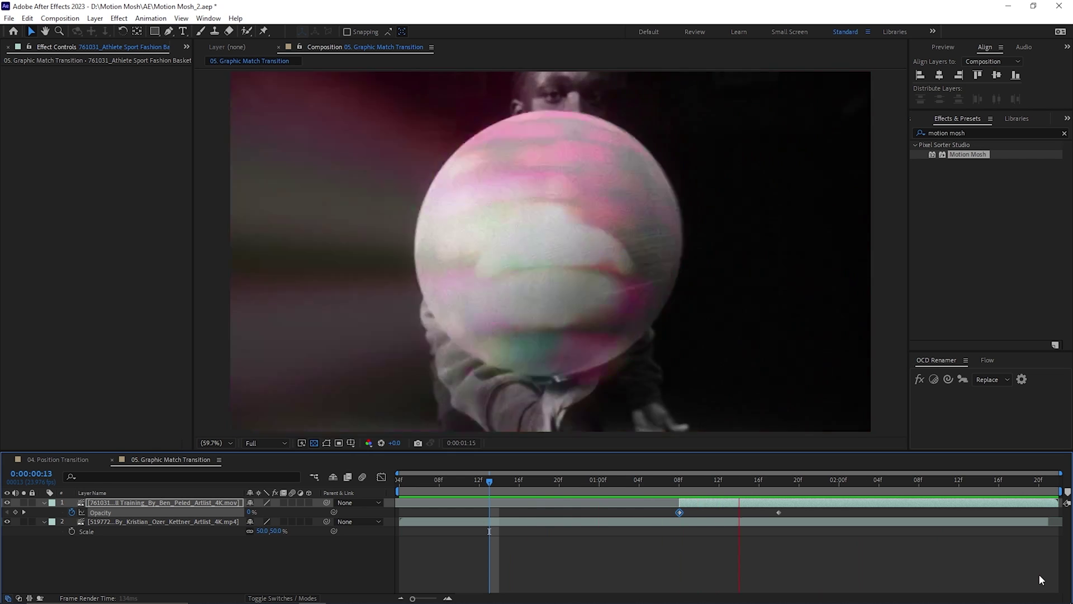
key("space")
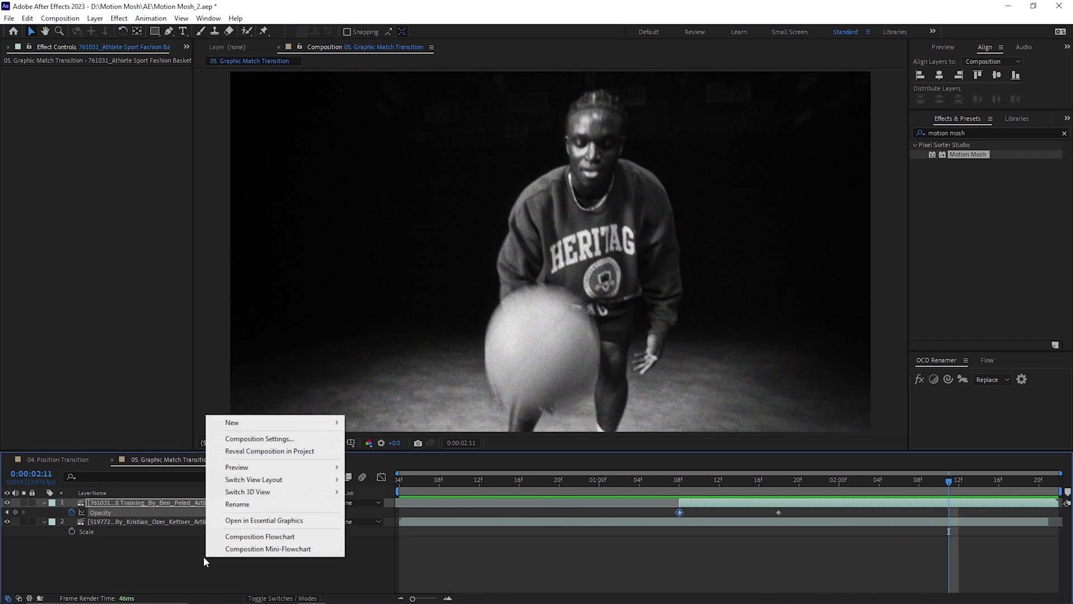
Add a Motion Mosh adjustment layer with Amount keyframed to 0 at 0:00:00:22
left_click(373, 512)
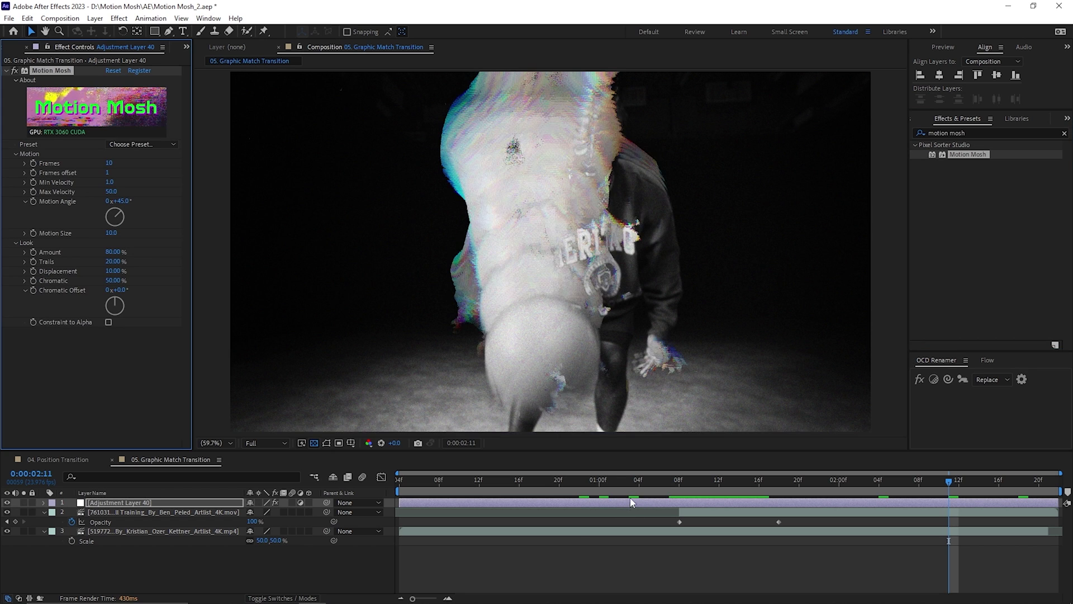
left_click(671, 489)
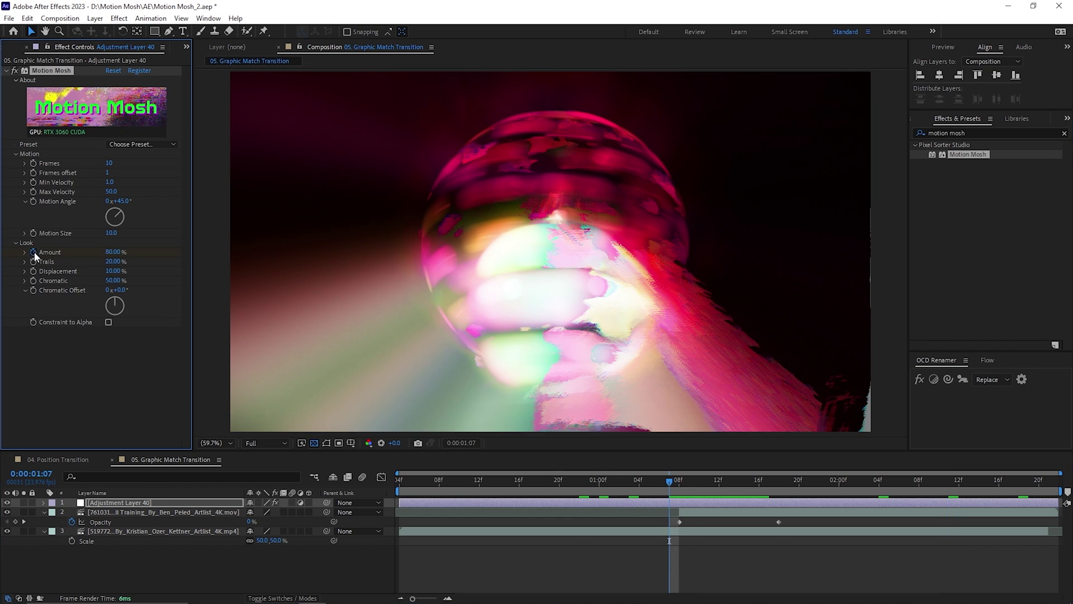
left_click(584, 490)
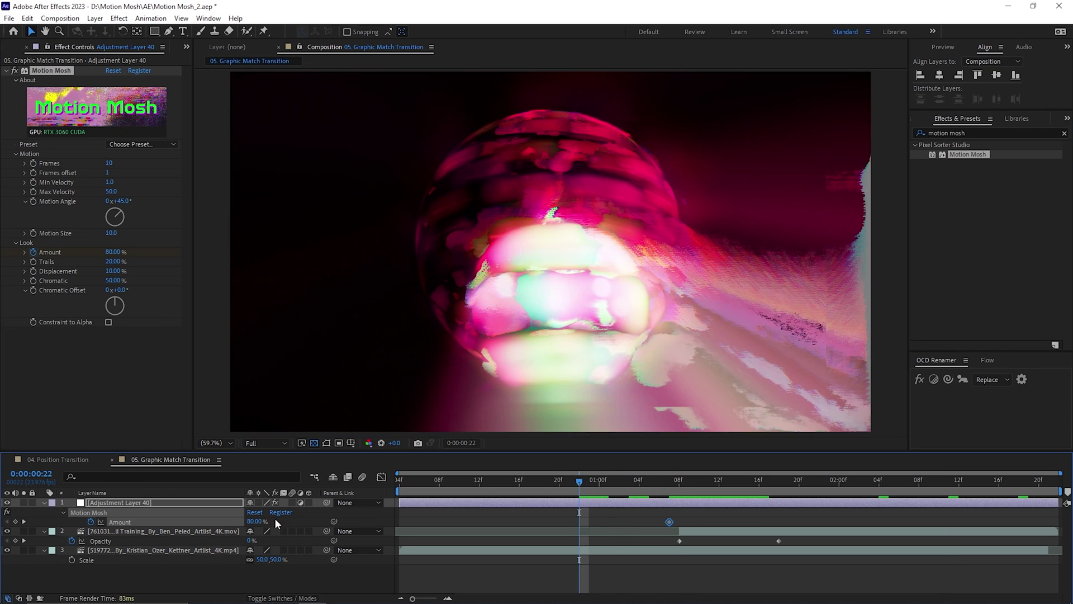
type("0")
key("Return")
left_click_drag(626, 495, 734, 500)
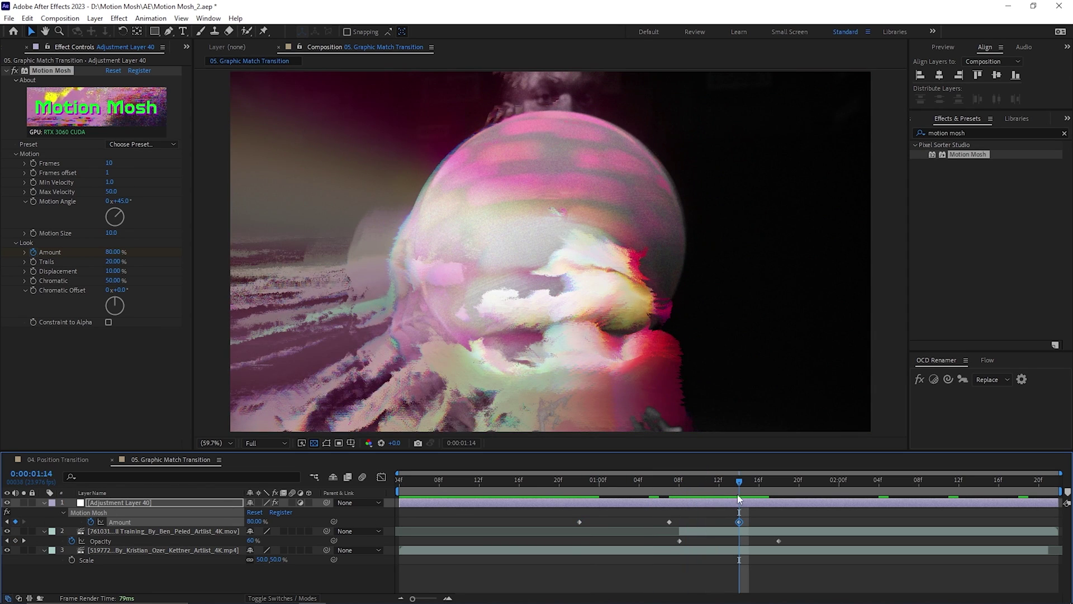
Set Amount back to 0 at 0:00:02:00 and play the moshy transition
left_click_drag(739, 499, 834, 499)
left_click(259, 522)
type("0")
key("Return")
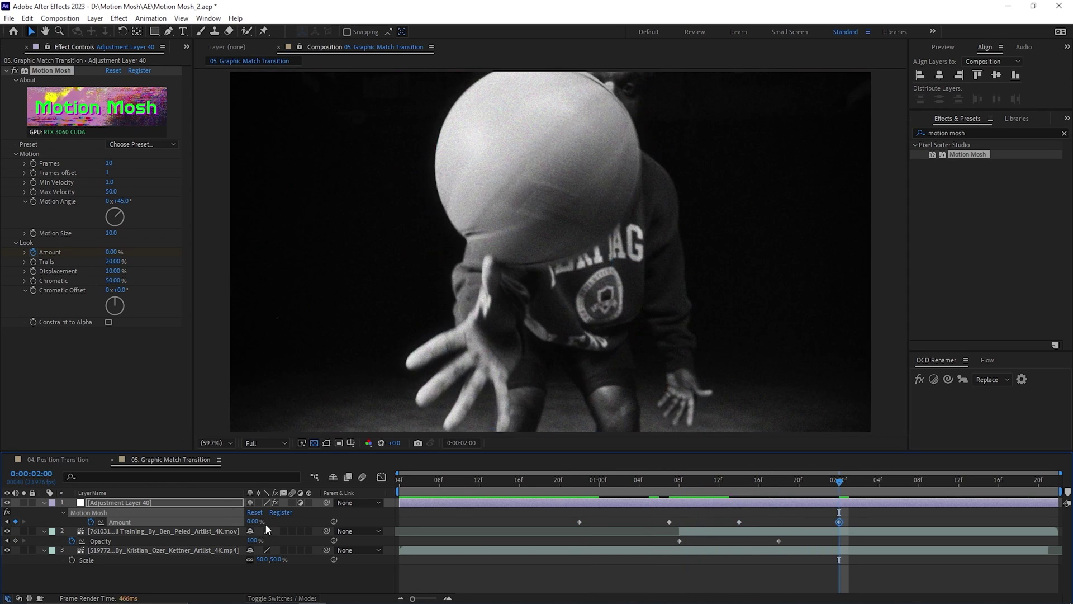
key("space")
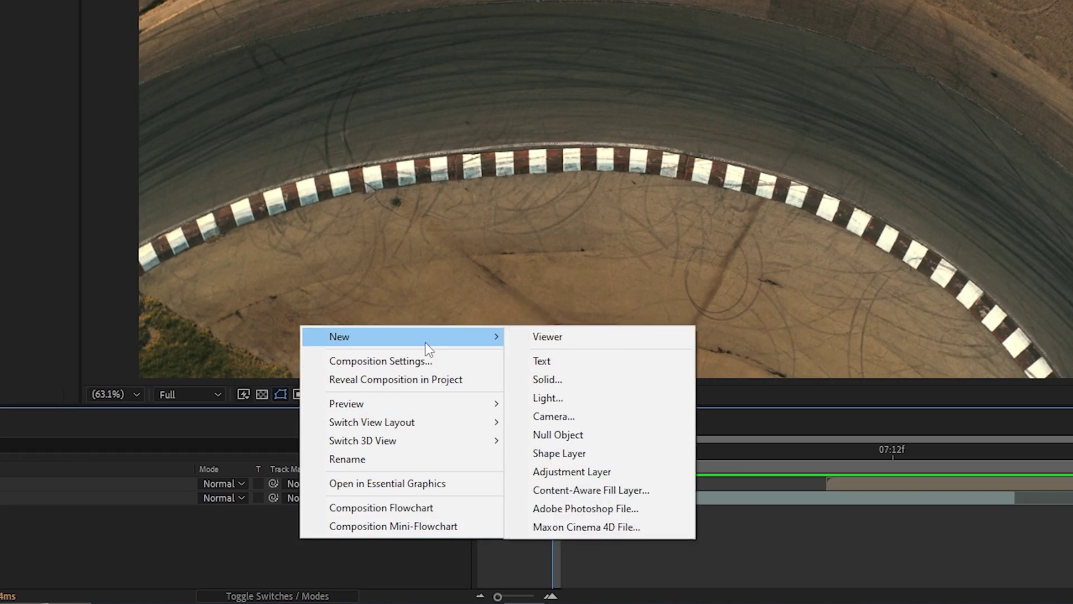
Add an adjustment layer with the Motion Mosh Pixellate Transition preset above the footage and preview it
left_click(565, 473)
left_click(906, 179)
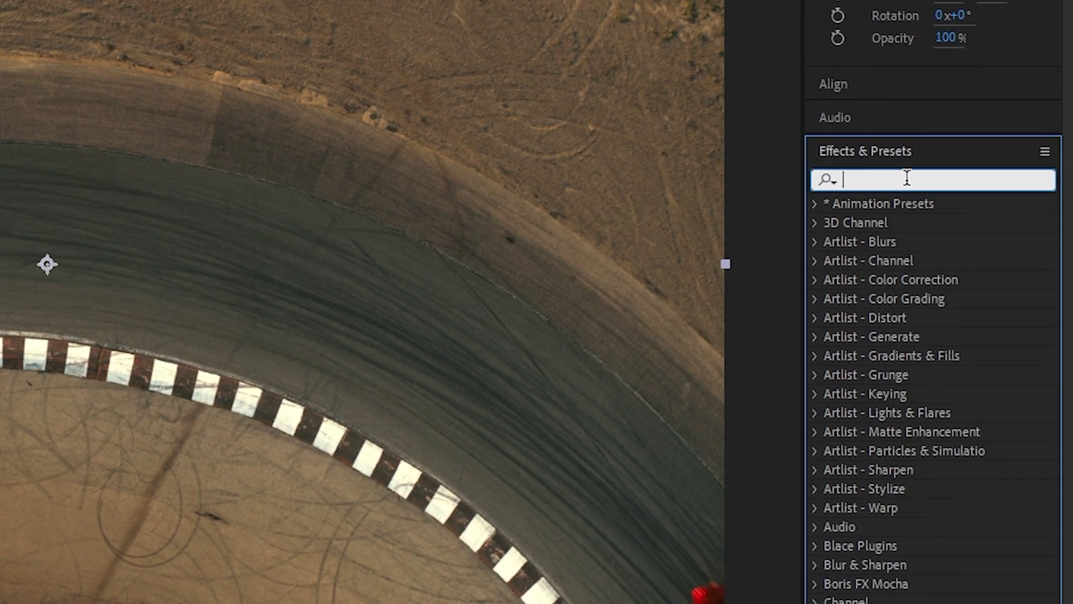
left_click_drag(933, 240, 598, 448)
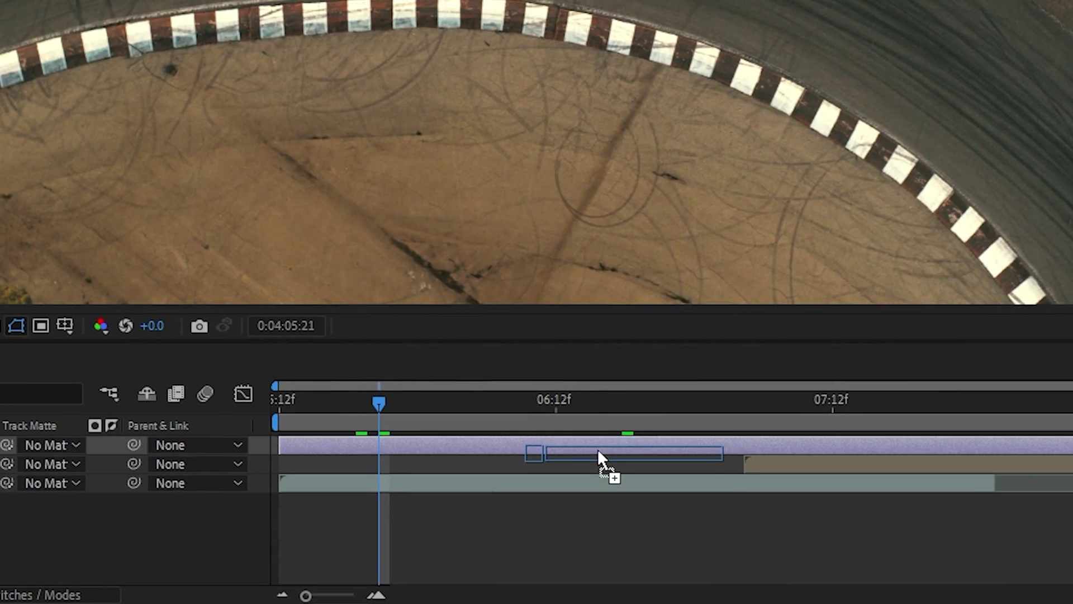
key("space")
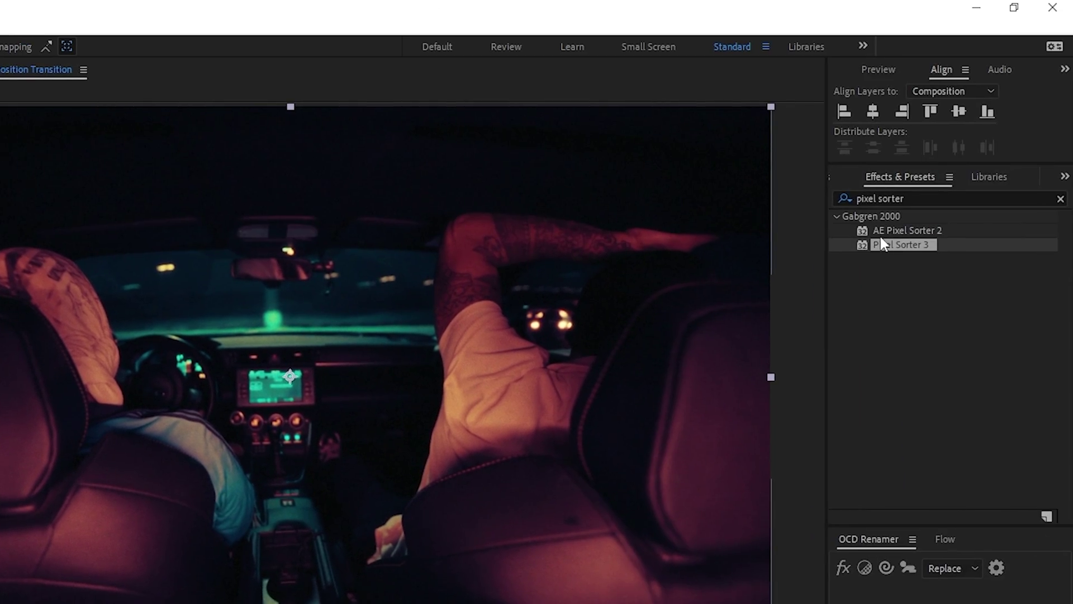
Apply Pixel Sorter 3 to the Pixel Sorter layer and keyframe its Threshold down to 0.300
left_click_drag(880, 239, 222, 532)
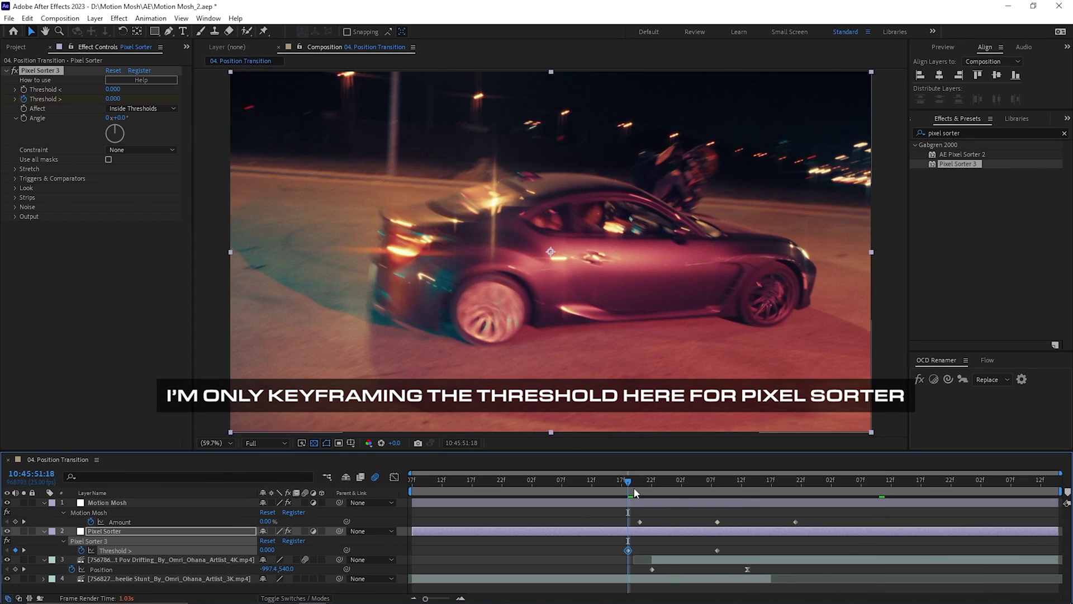
left_click_drag(634, 487, 681, 488)
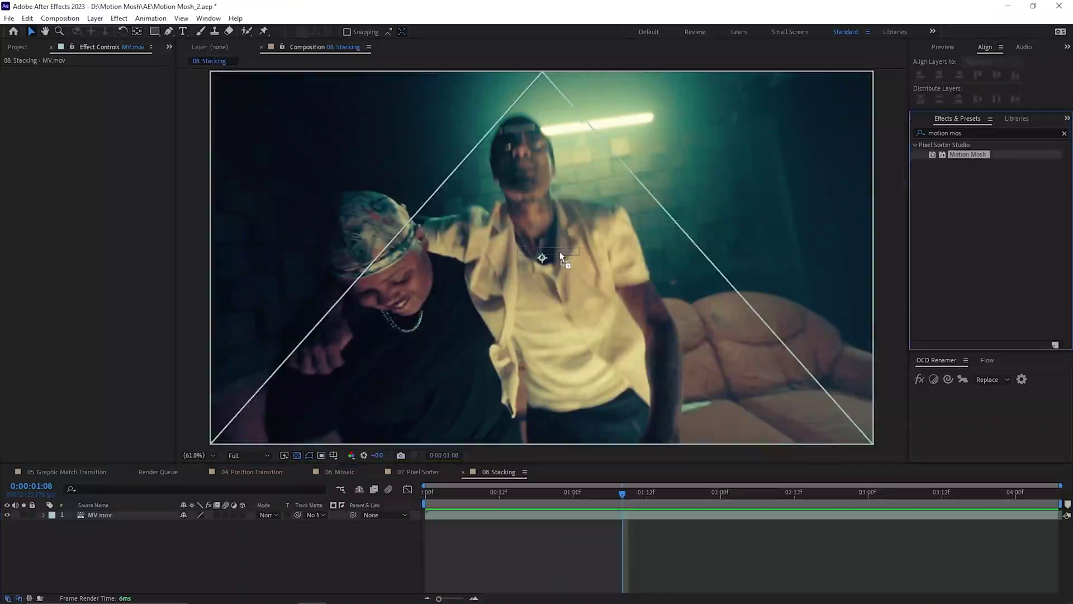
Mosh MV.mov, set the top copy to Difference, and add Levels with Input White lowered to 11308.2
left_click_drag(561, 256, 561, 256)
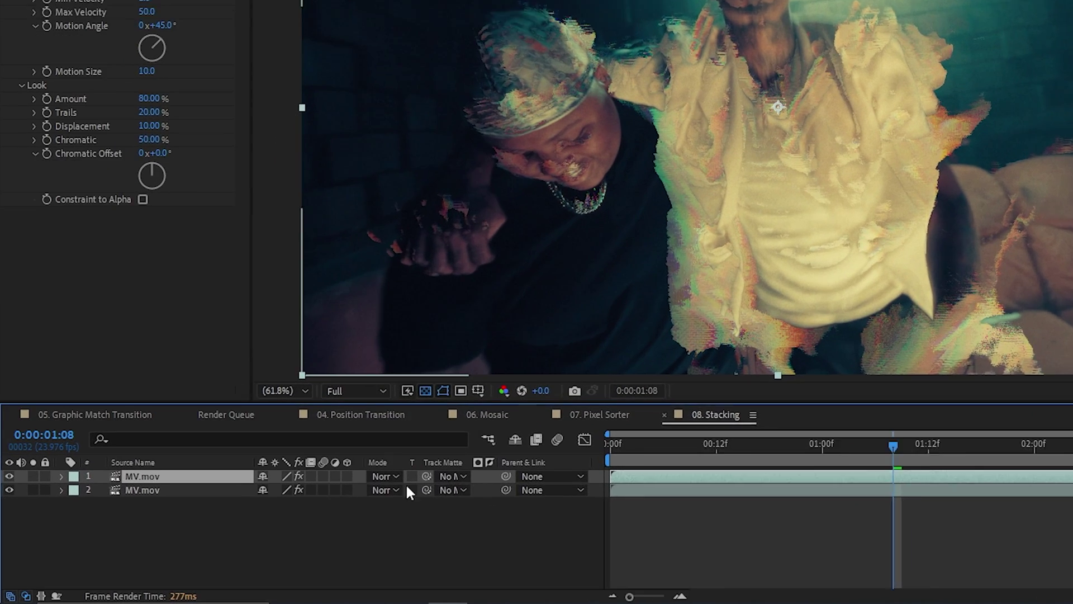
left_click(266, 515)
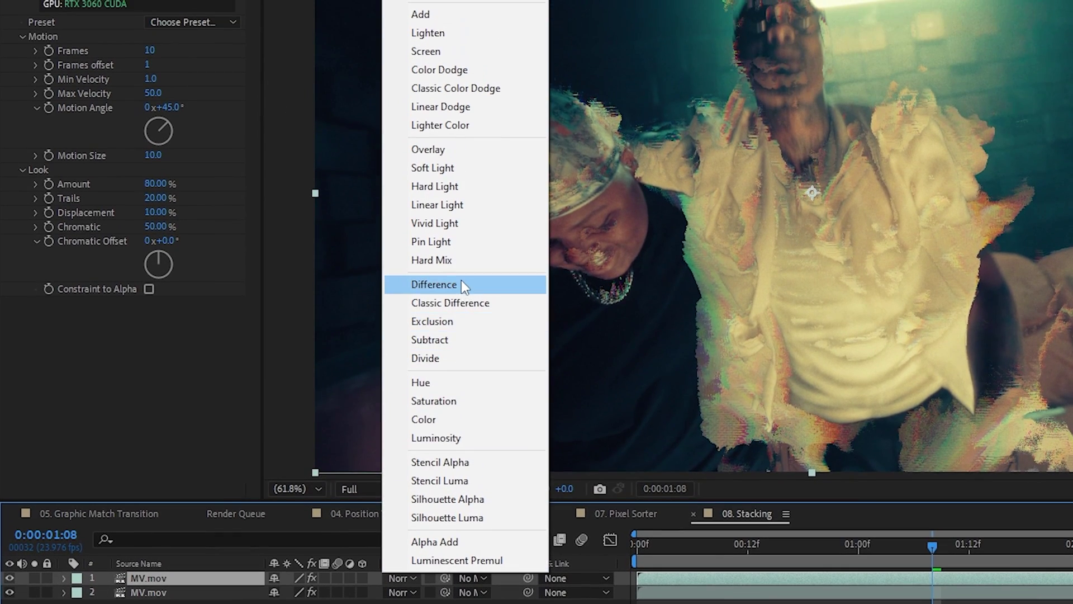
left_click(459, 257)
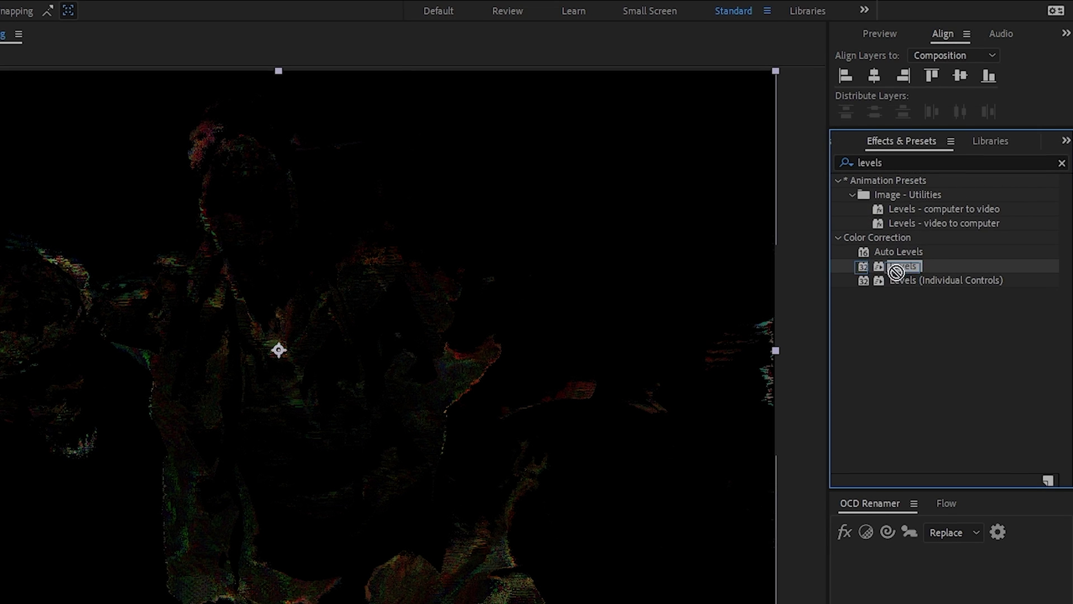
left_click_drag(896, 272, 635, 474)
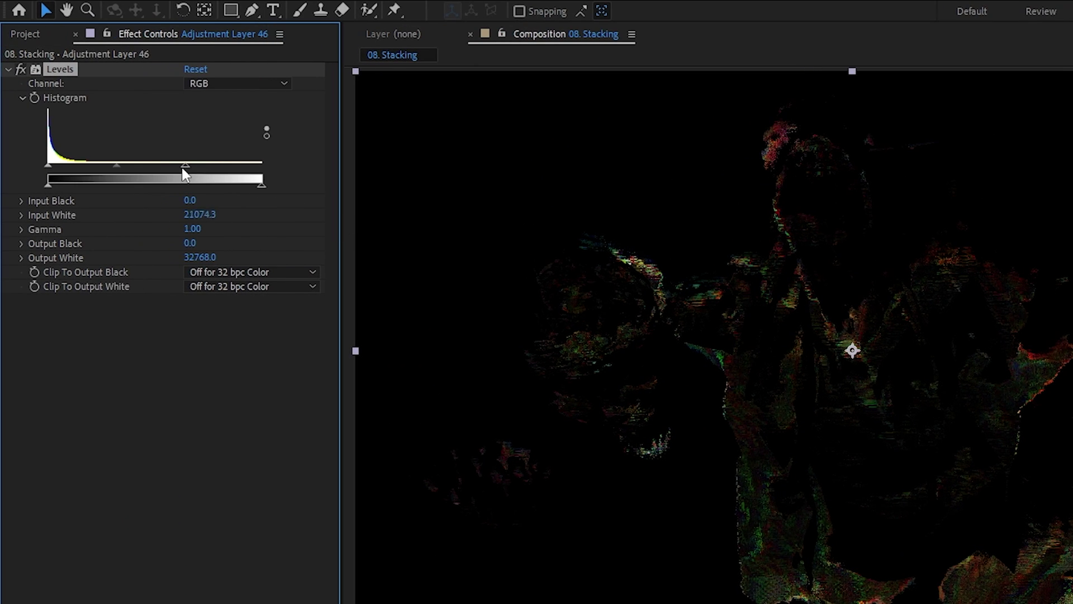
left_click_drag(132, 166, 121, 165)
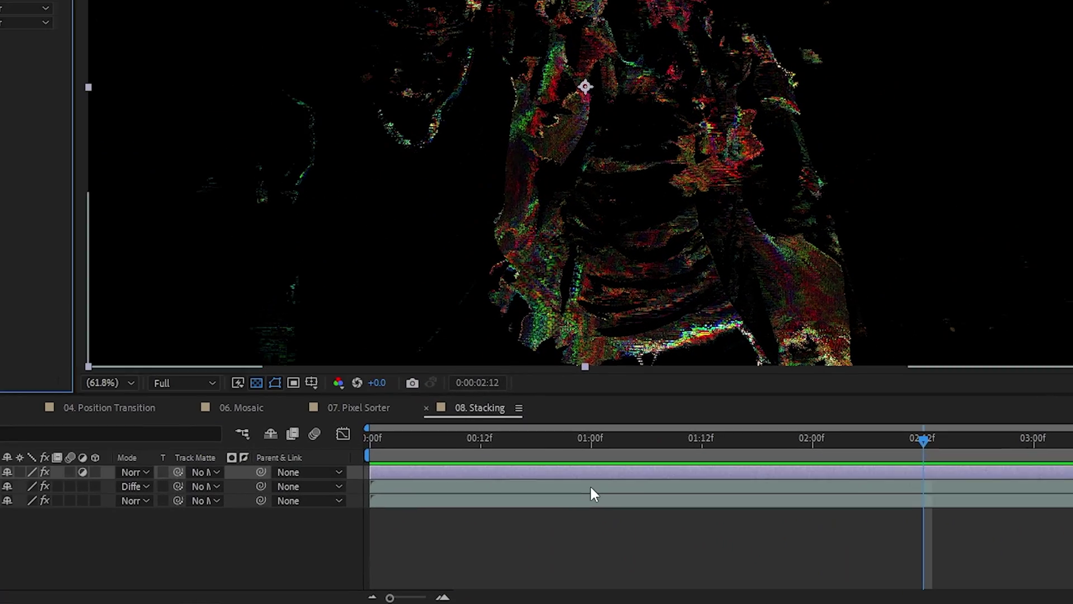
Lower one MV.mov copy's Motion Mosh Max Velocity to 1.0
left_click(579, 522)
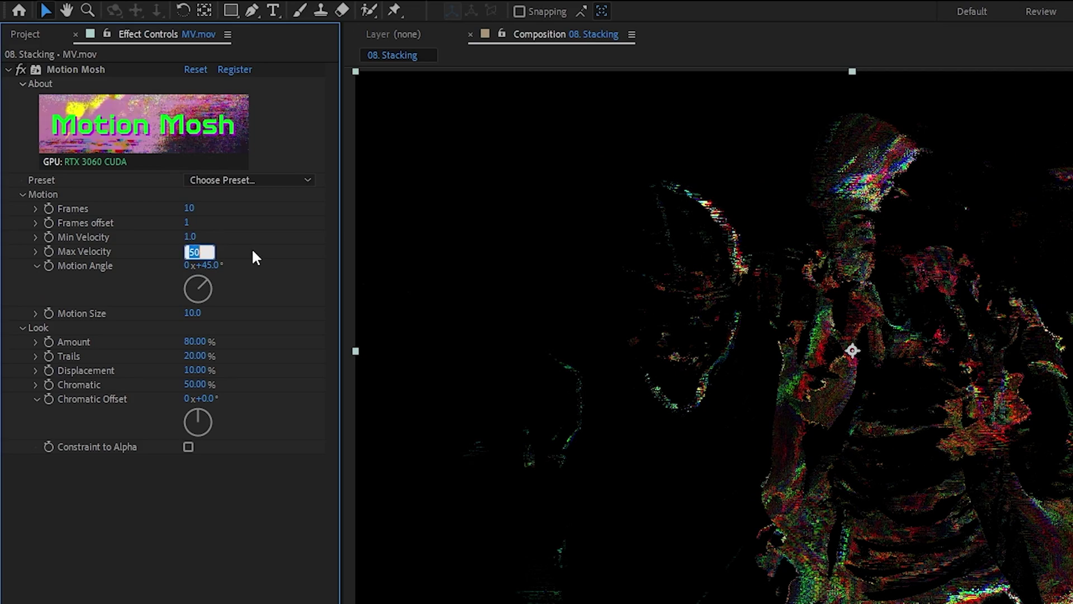
key("Return")
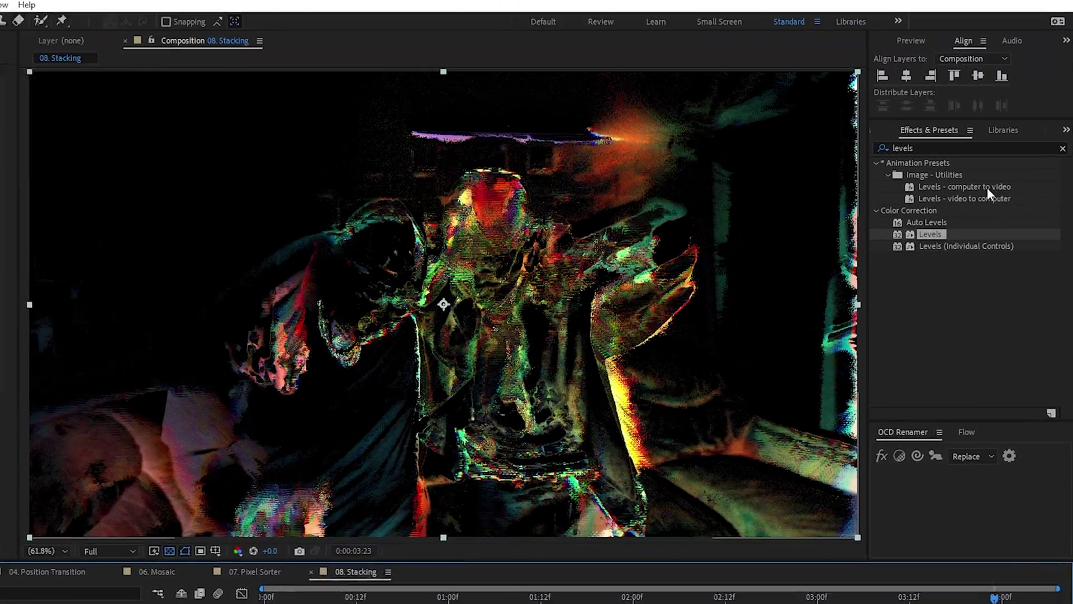
left_click(1009, 132)
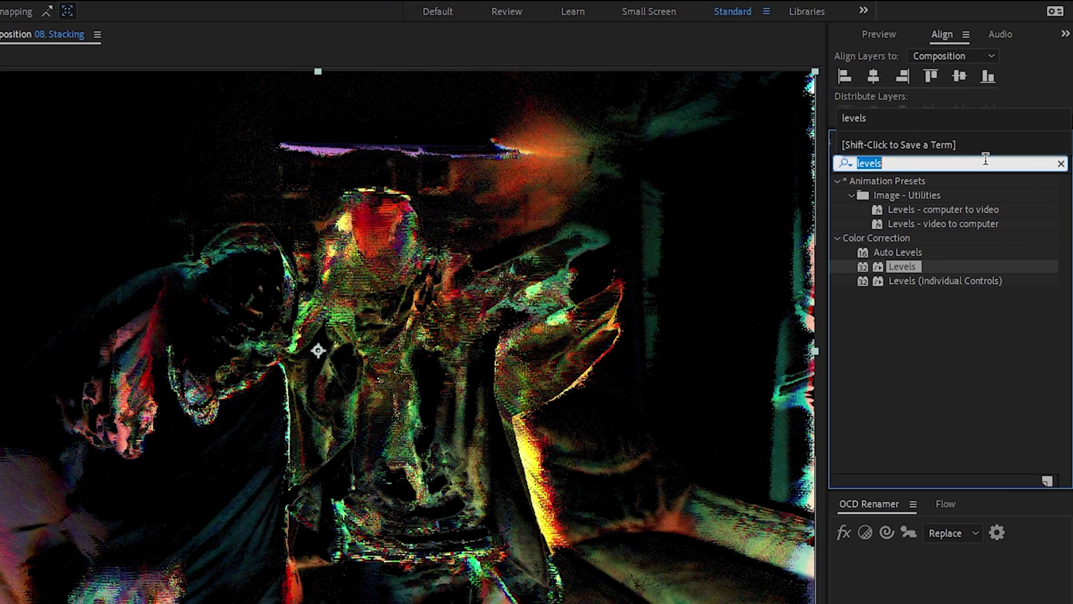
Put Mosaic below Motion Mosh on the MV.mov copy, with Horizontal and Vertical Blocks at 300
left_click_drag(888, 239, 650, 483)
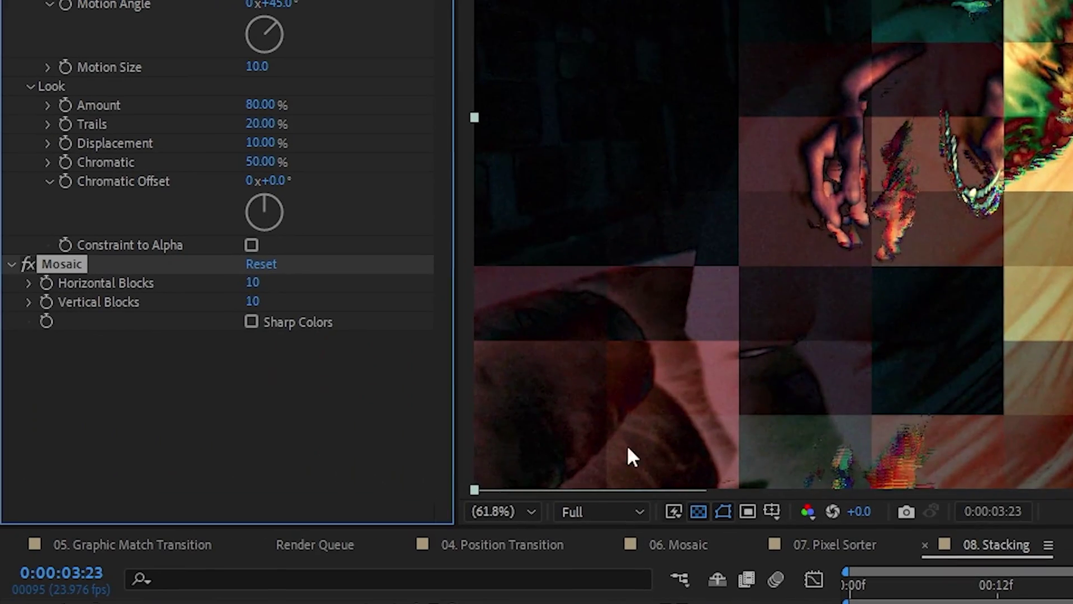
type("300")
key("Tab")
type("300")
key("Return")
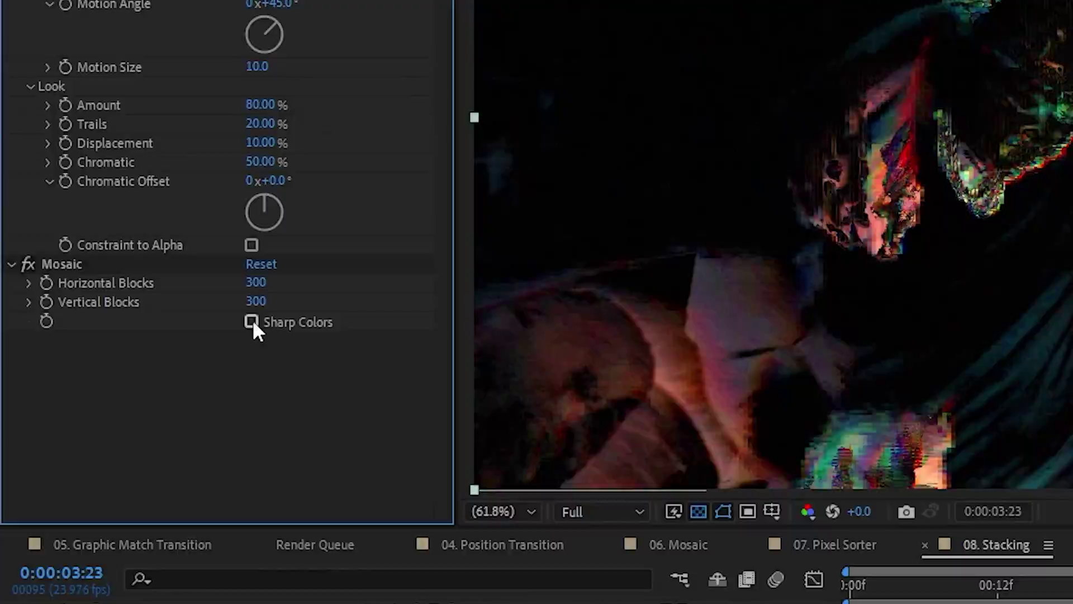